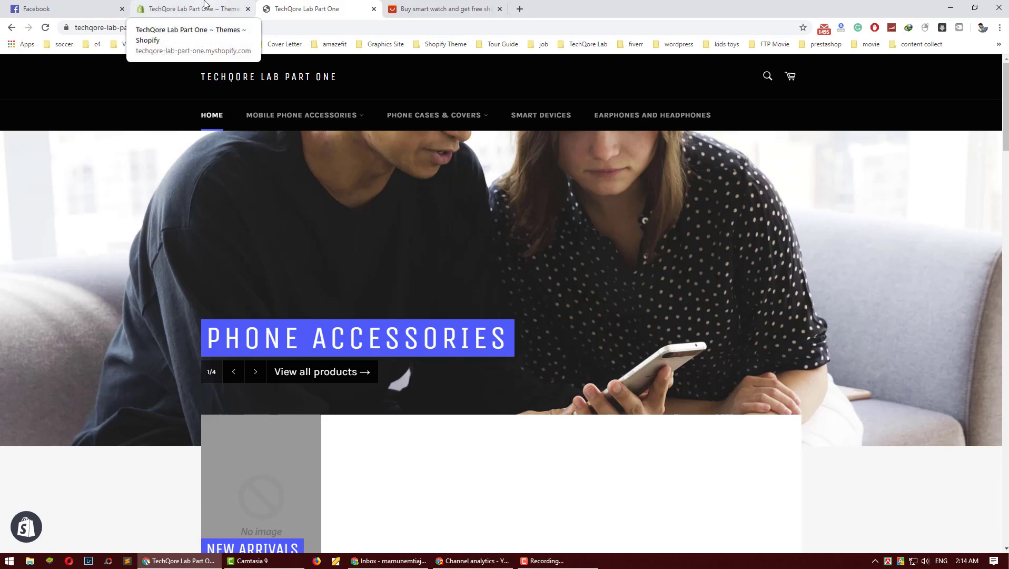
Open the store admin's Blog posts section and close the smart watch shopping page.
left_click(205, 4)
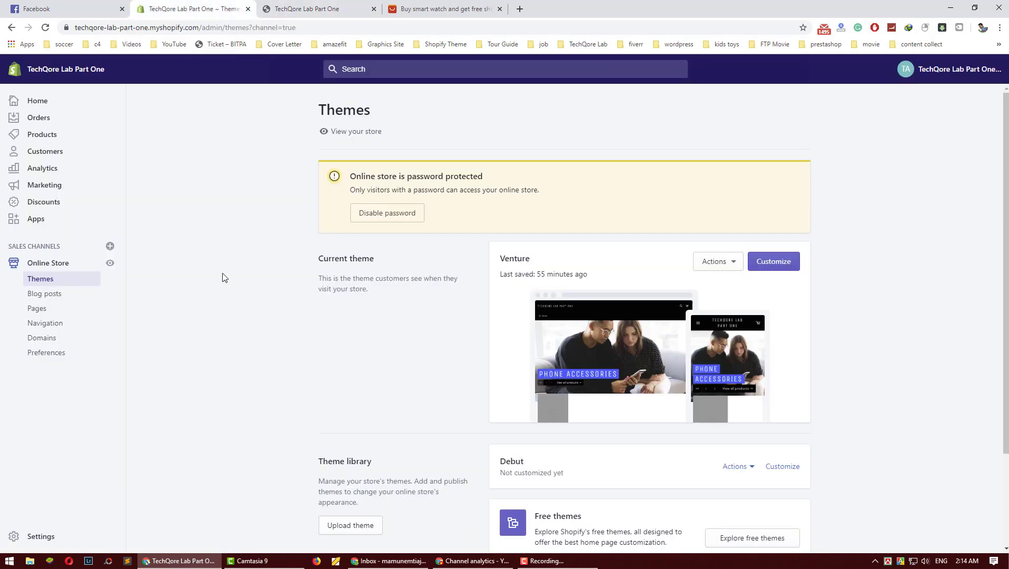
left_click(41, 299)
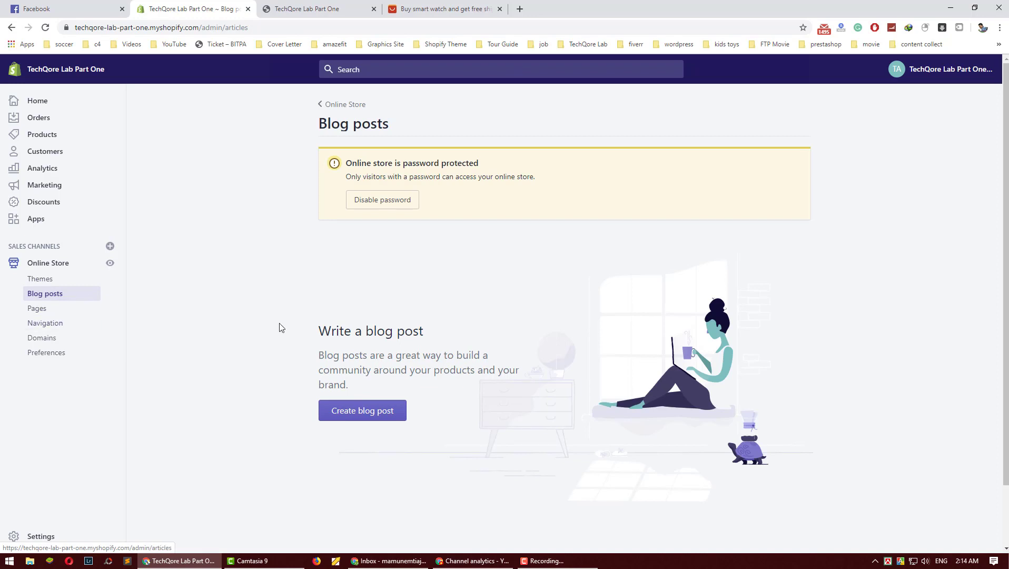
left_click(499, 9)
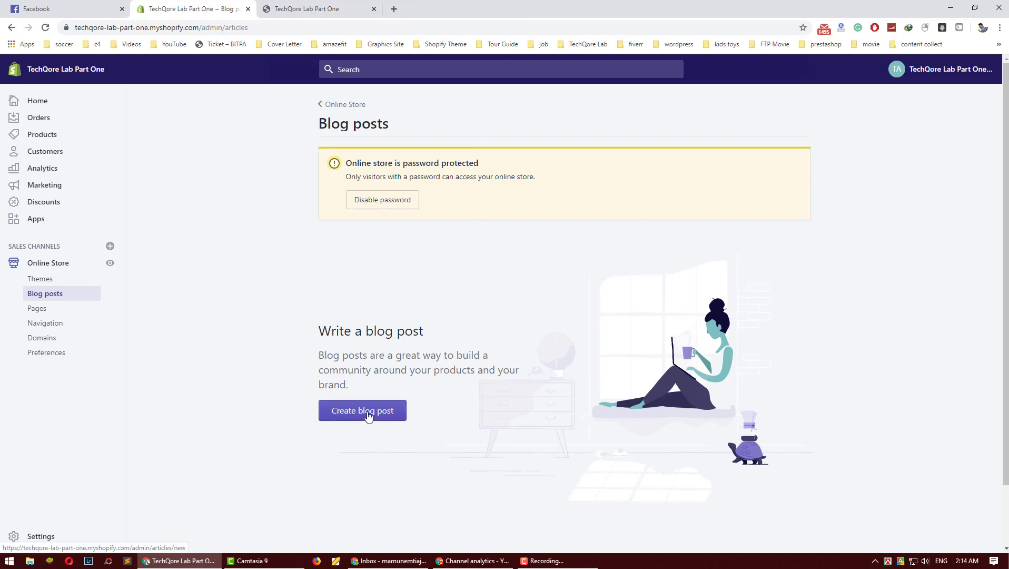
Search Google in a new tab for "shopify dropshipping business".
left_click(394, 9)
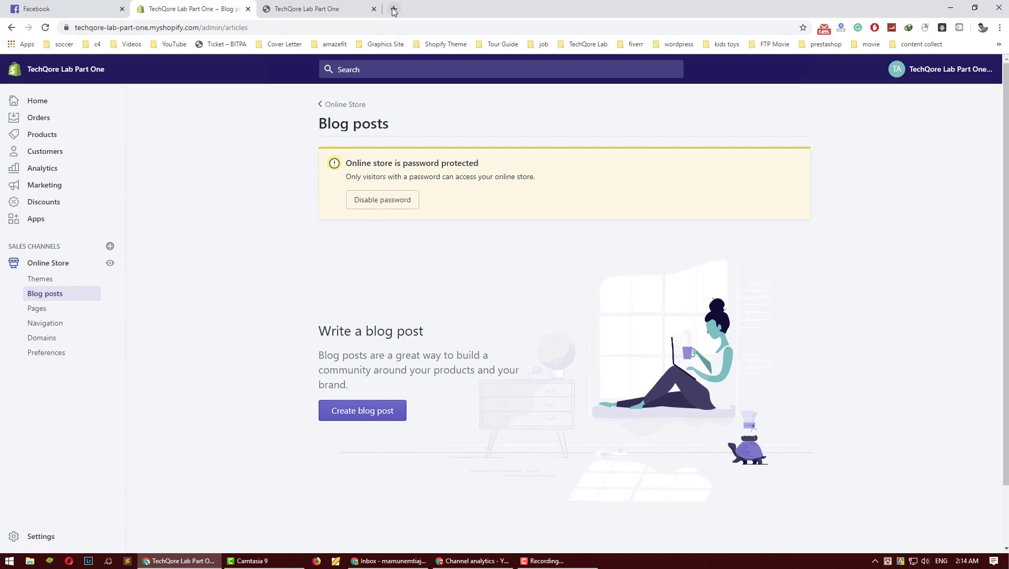
type("shopify")
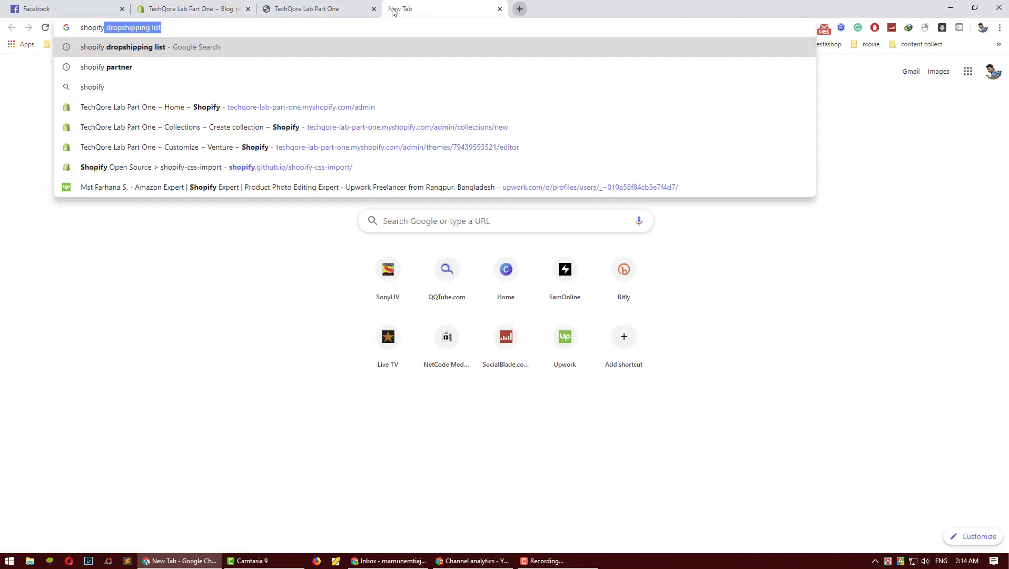
type(" drops")
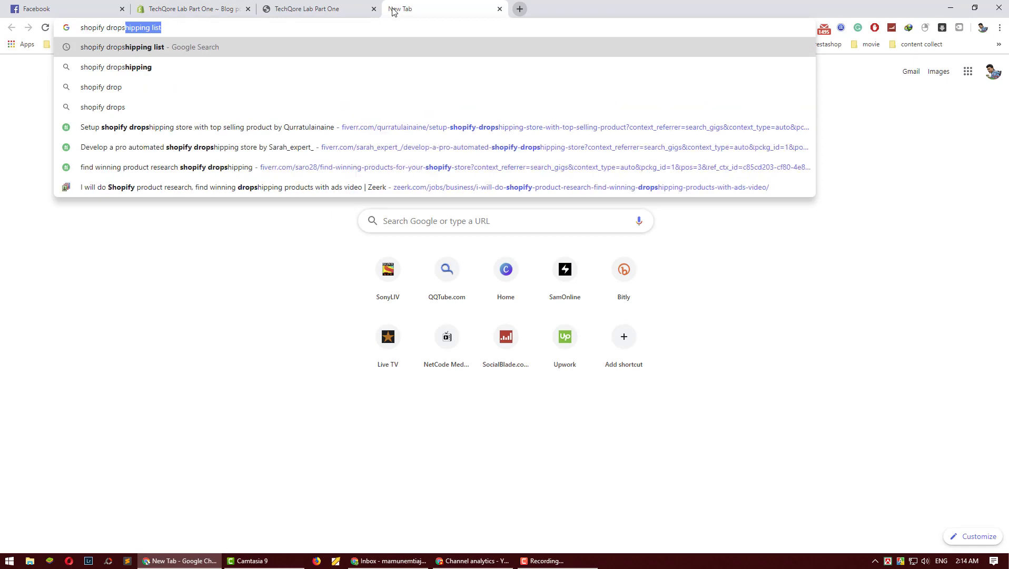
type("hipping n")
key("BackSpace")
type("busin")
key("Return")
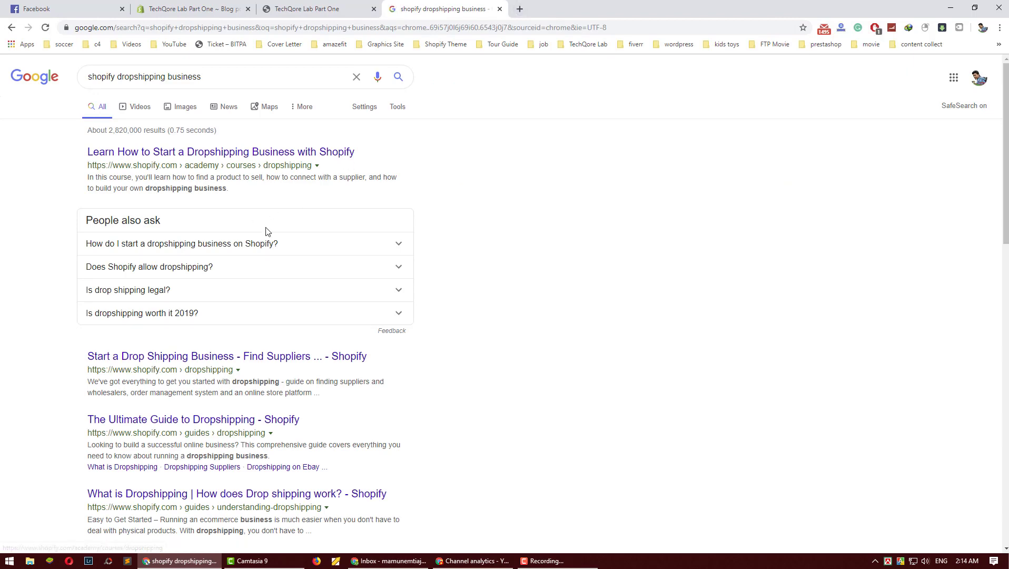
Shorten the Google query to "shopify" and run the search again.
left_click(248, 76)
key("ctrl+shift+Left")
key("ctrl+shift+Left")
key("BackSpace")
key("Return")
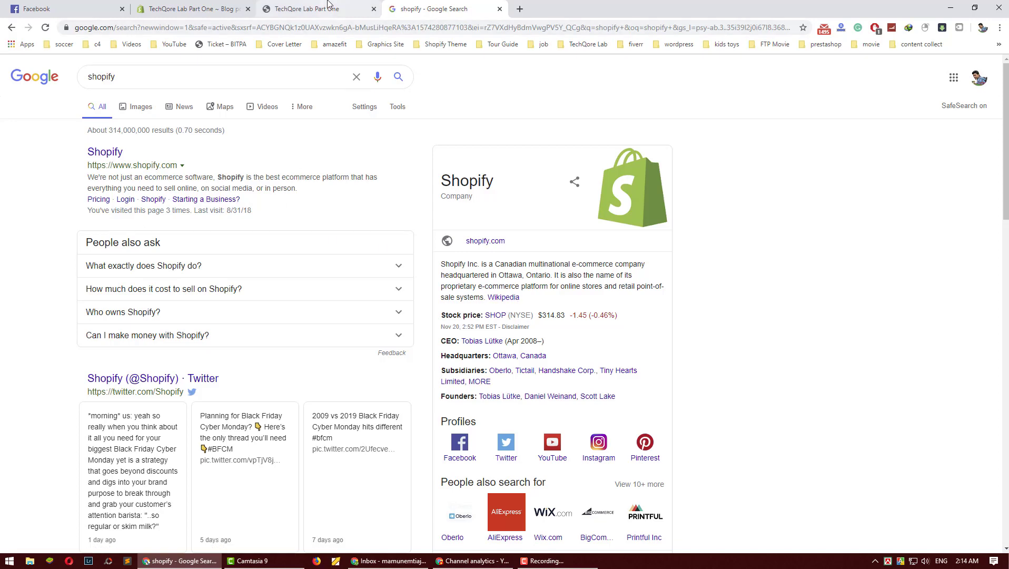
Return to the store admin and start a new blog post titled "Shopify".
double_click(460, 179)
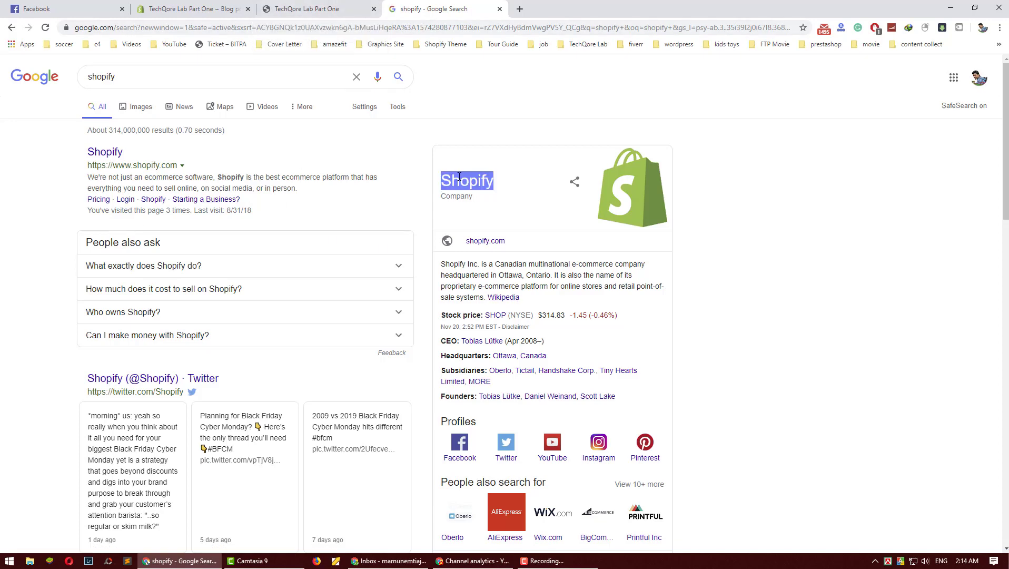
left_click(321, 9)
left_click(195, 5)
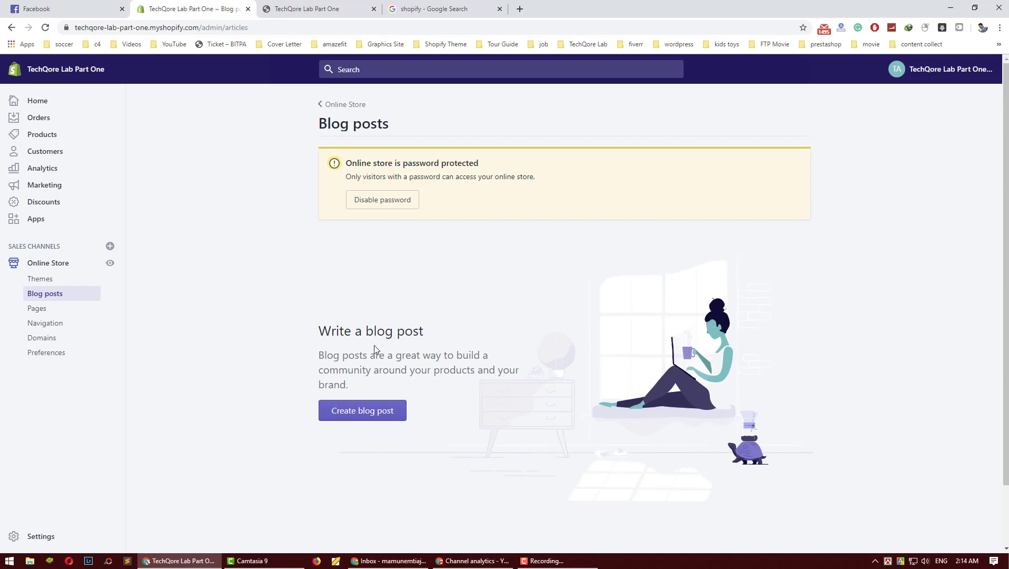
left_click(363, 408)
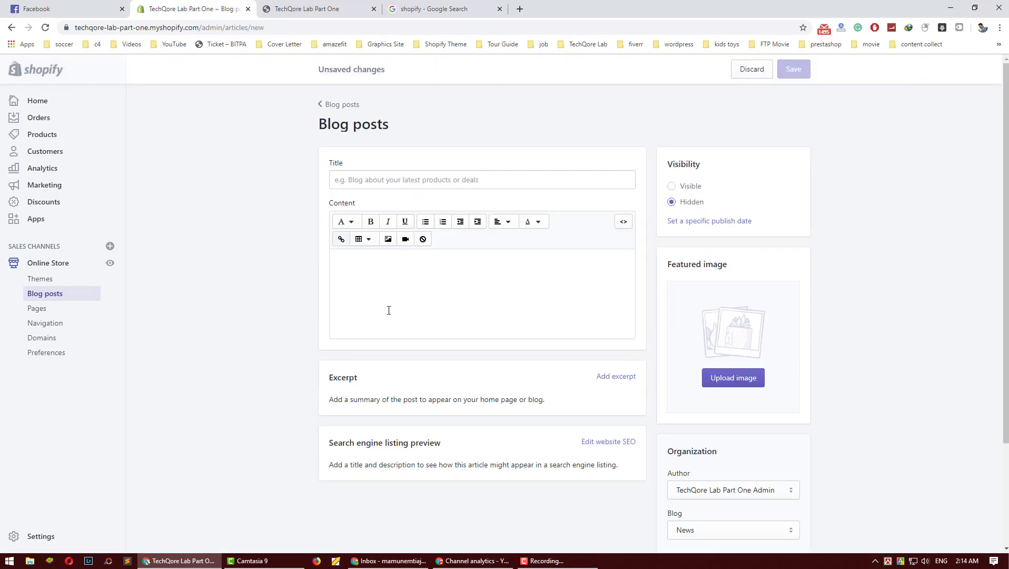
left_click(380, 178)
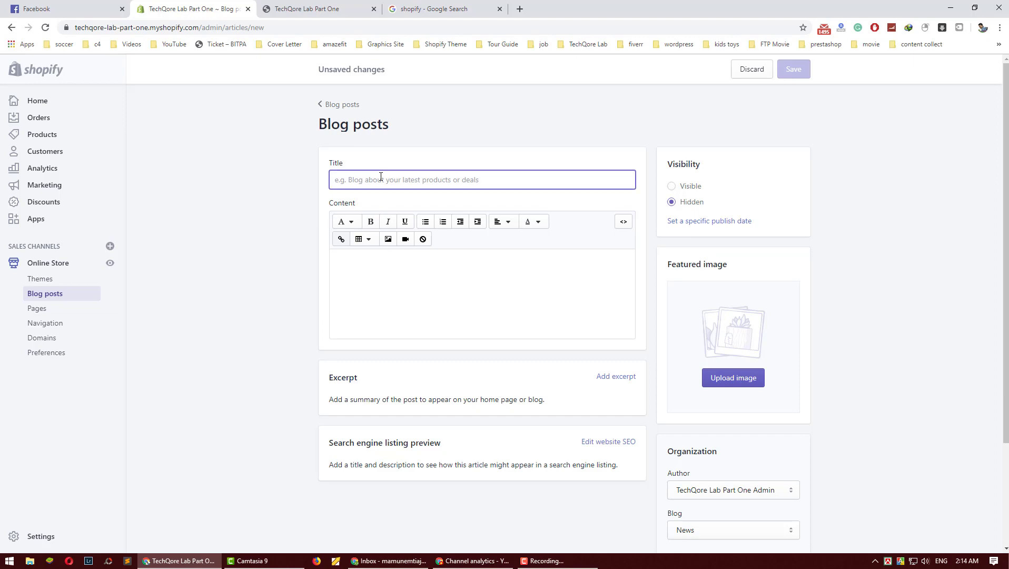
type("Shopify")
Copy the Shopify company description from the Google results into the blog post's content.
left_click(386, 290)
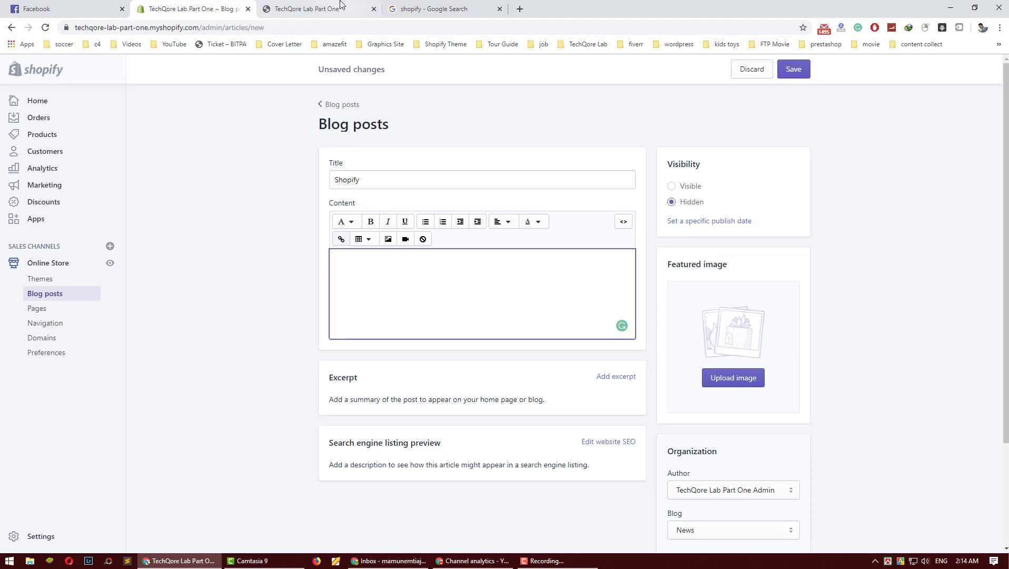
left_click(340, 7)
key("ctrl+Tab")
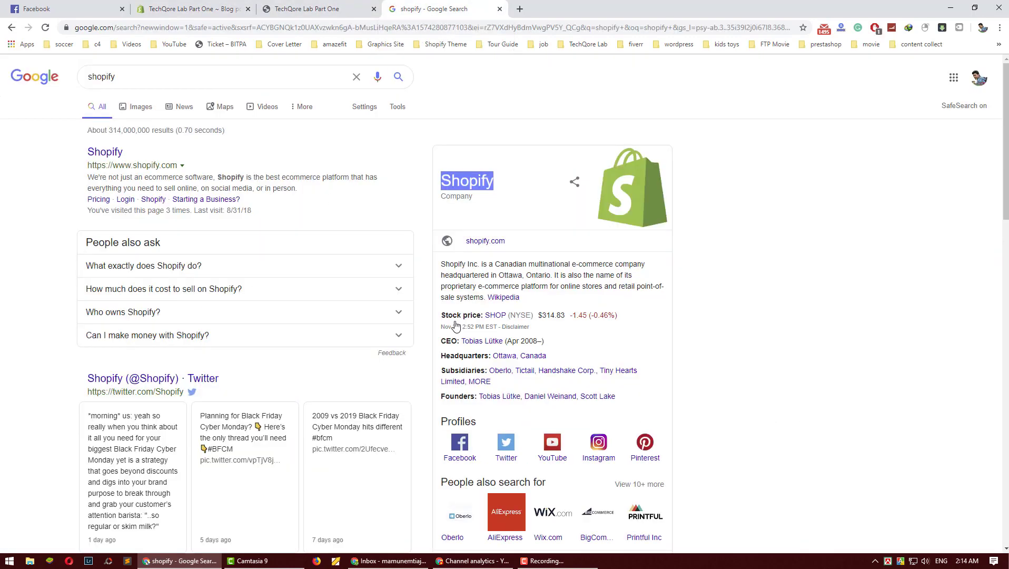
left_click_drag(440, 266, 491, 305)
key("ctrl+c")
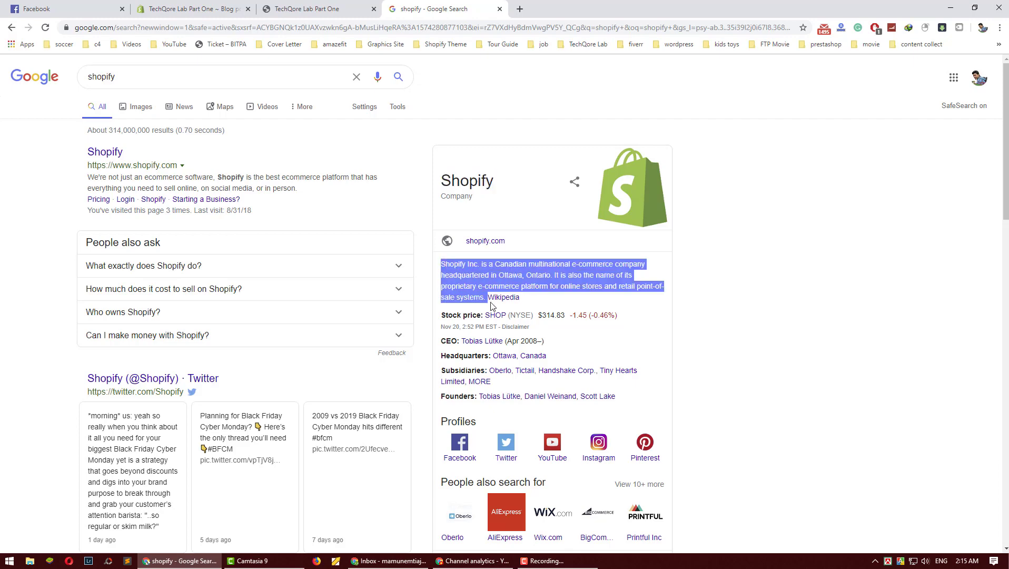
left_click(335, 8)
left_click(204, 8)
key("ctrl+v")
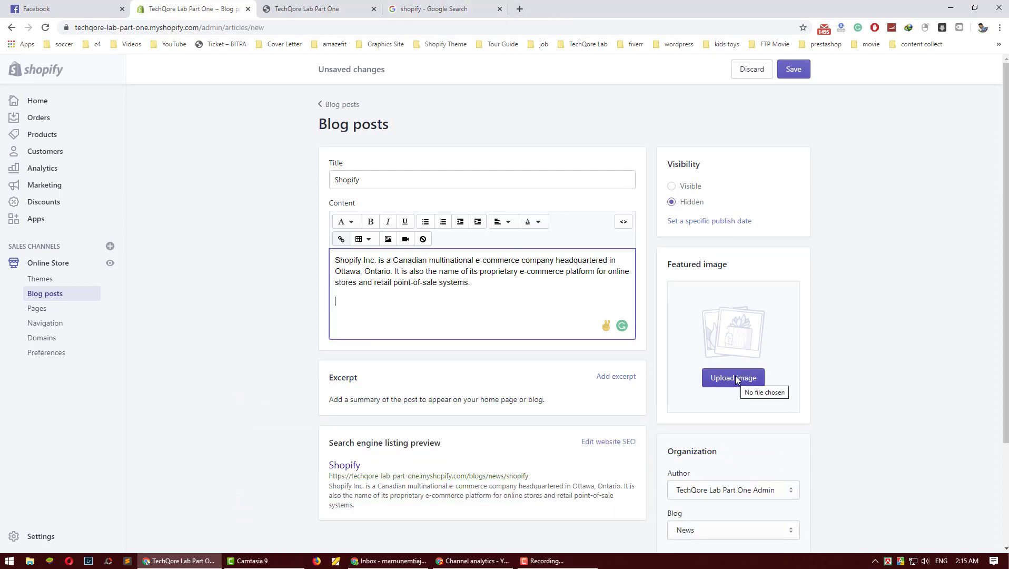
Open the Shopify logo on a white background from Google Images and save it to the Desktop as images.jpg.
left_click(445, 8)
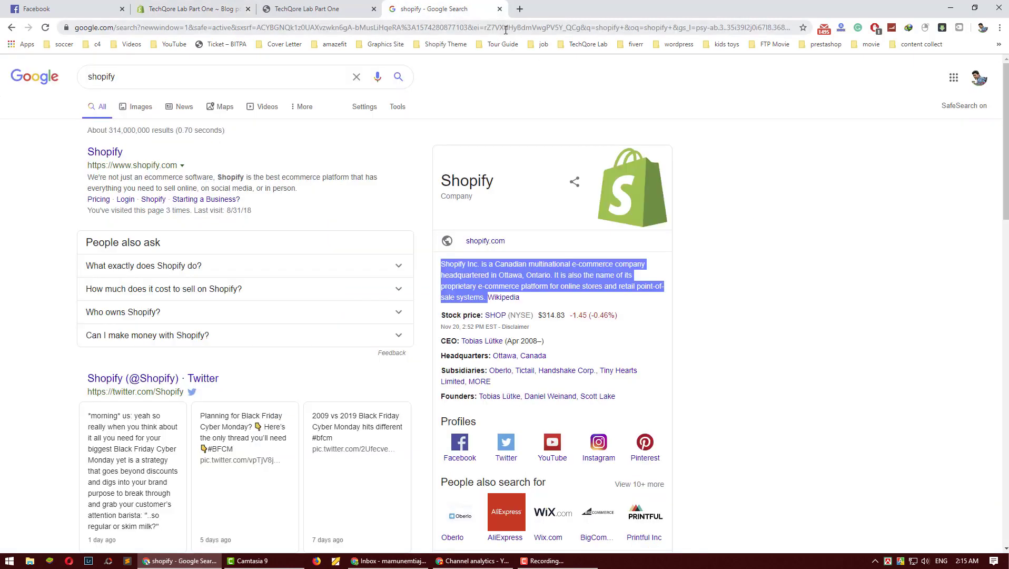
left_click(622, 185)
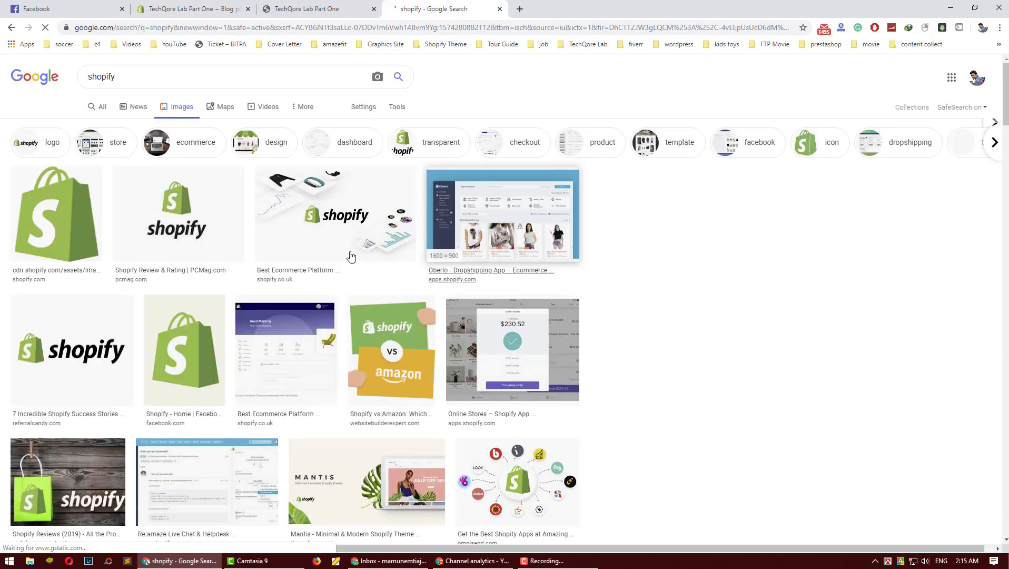
left_click(71, 348)
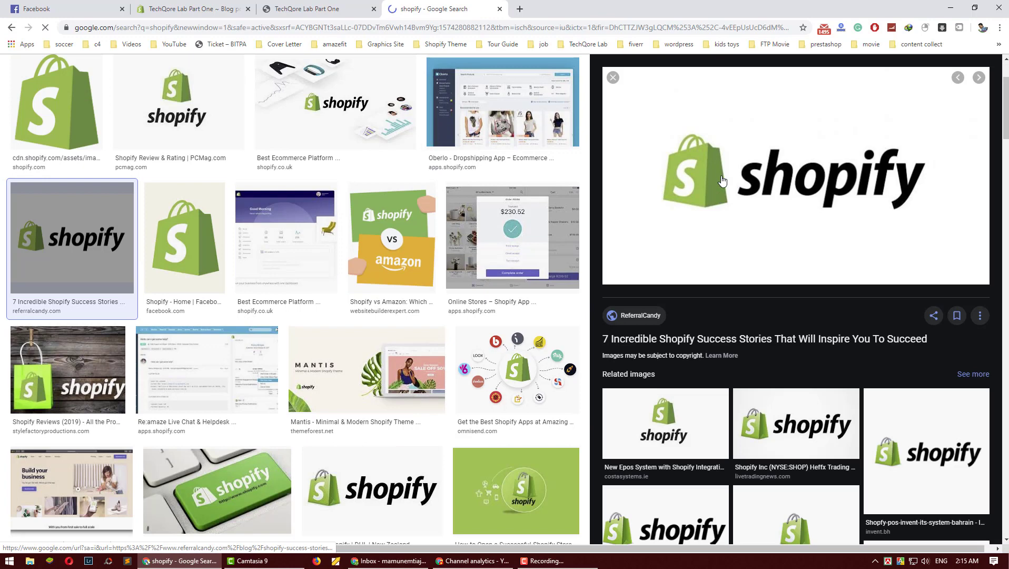
right_click(721, 178)
left_click(768, 287)
left_click(569, 9)
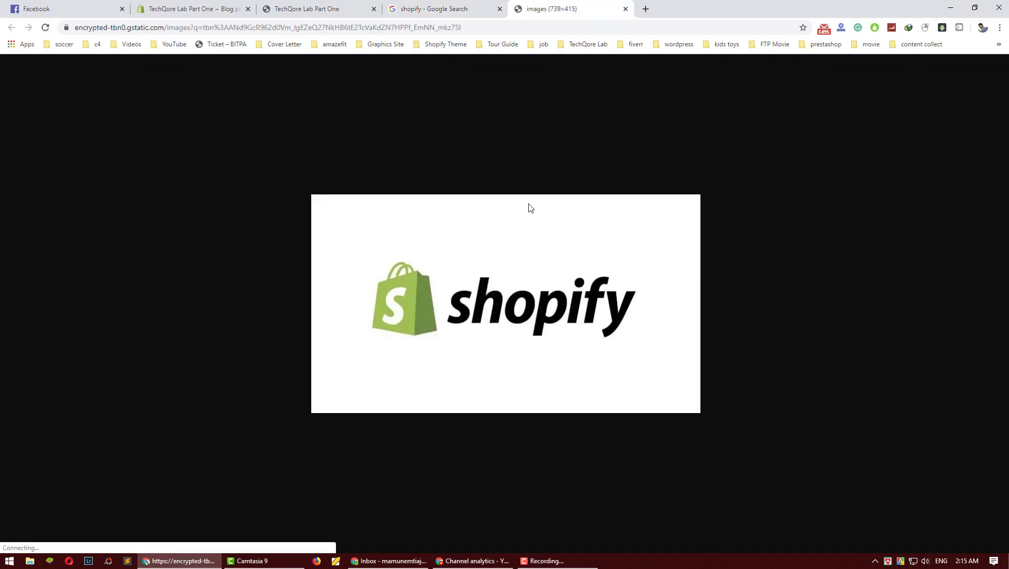
right_click(517, 241)
left_click(533, 261)
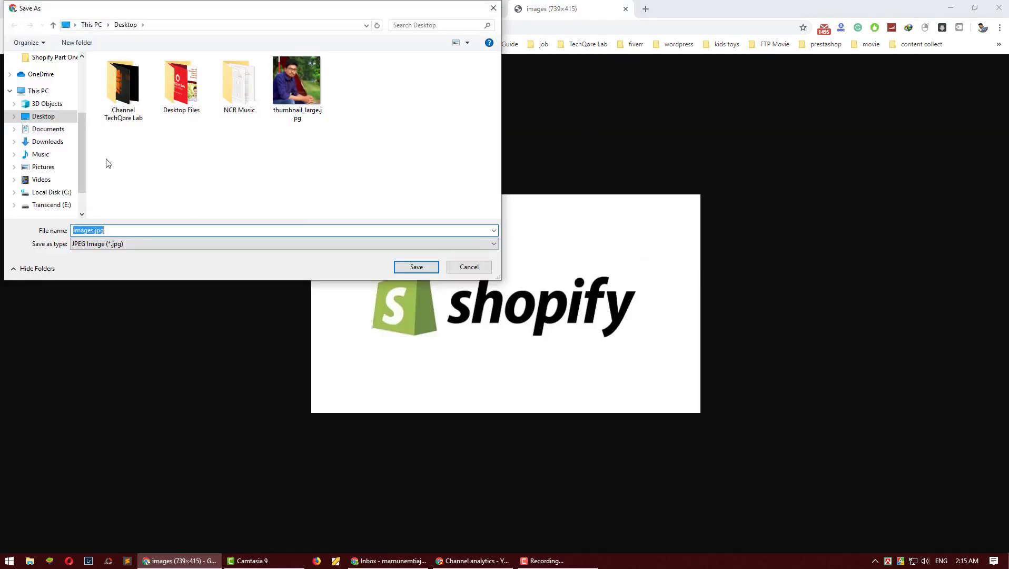
left_click(415, 267)
Upload images.jpg from the Desktop as the blog post's featured image.
left_click(400, 8)
left_click(333, 7)
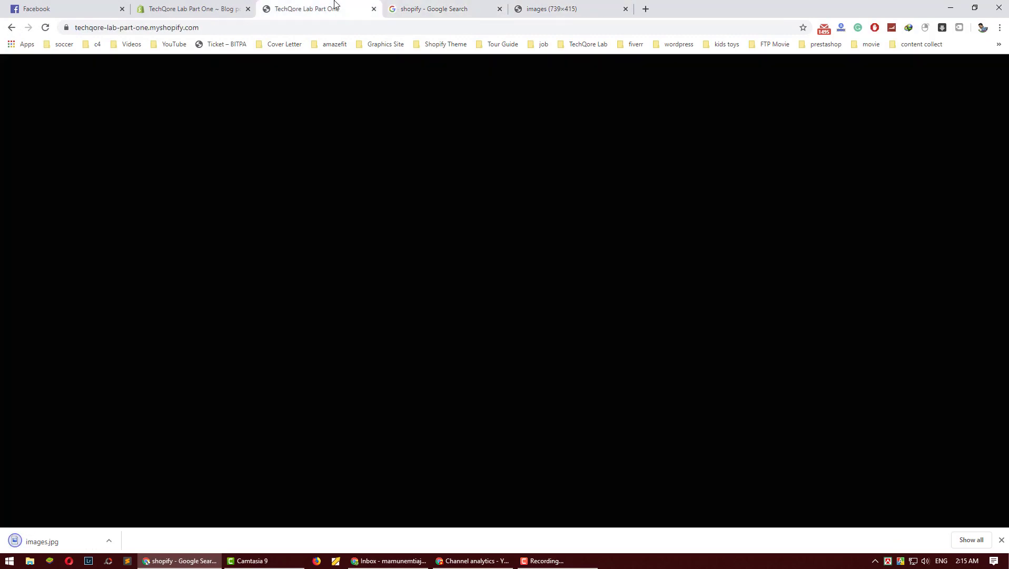
left_click(170, 5)
left_click(714, 376)
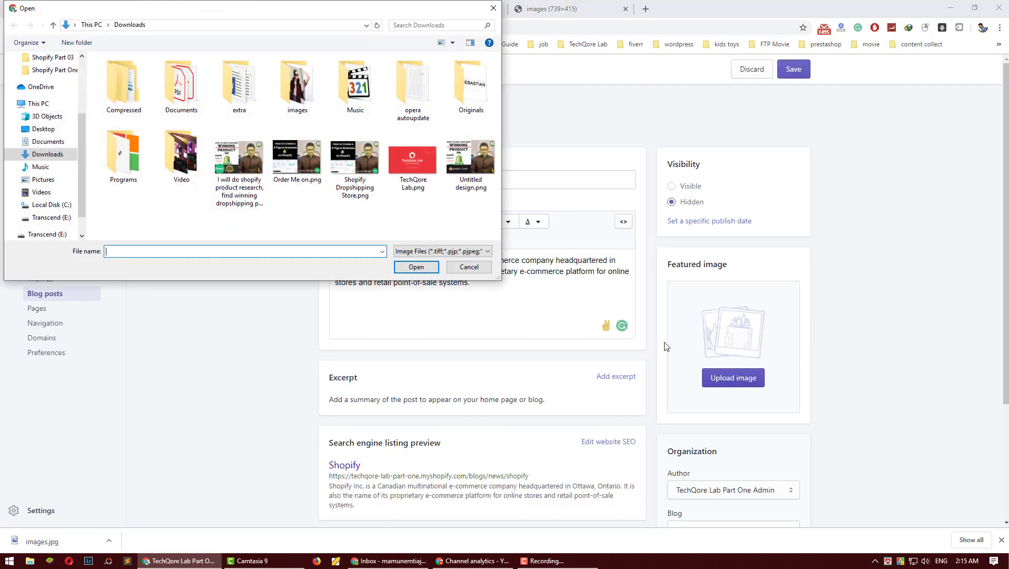
left_click(43, 129)
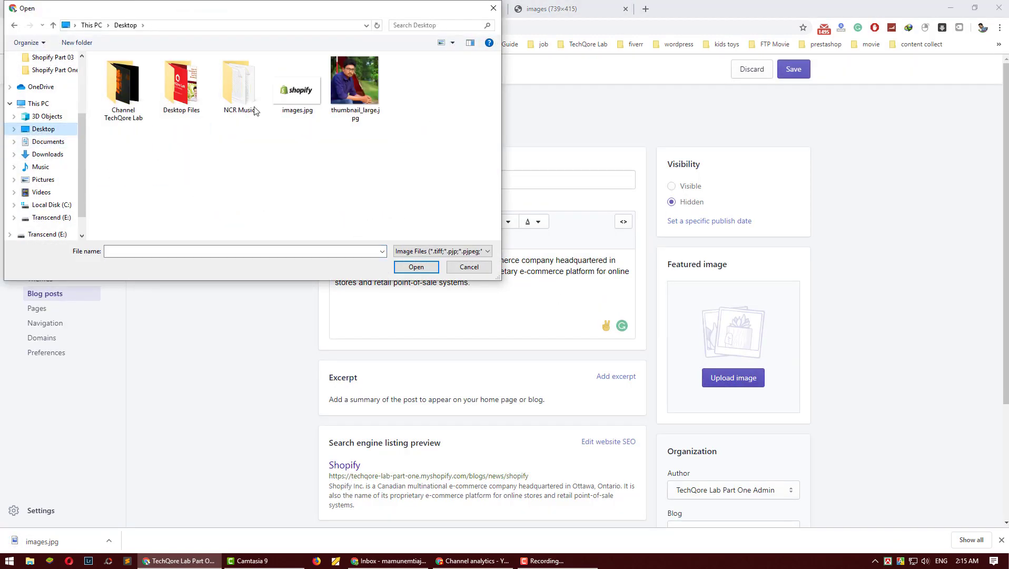
left_click(291, 117)
left_click(415, 267)
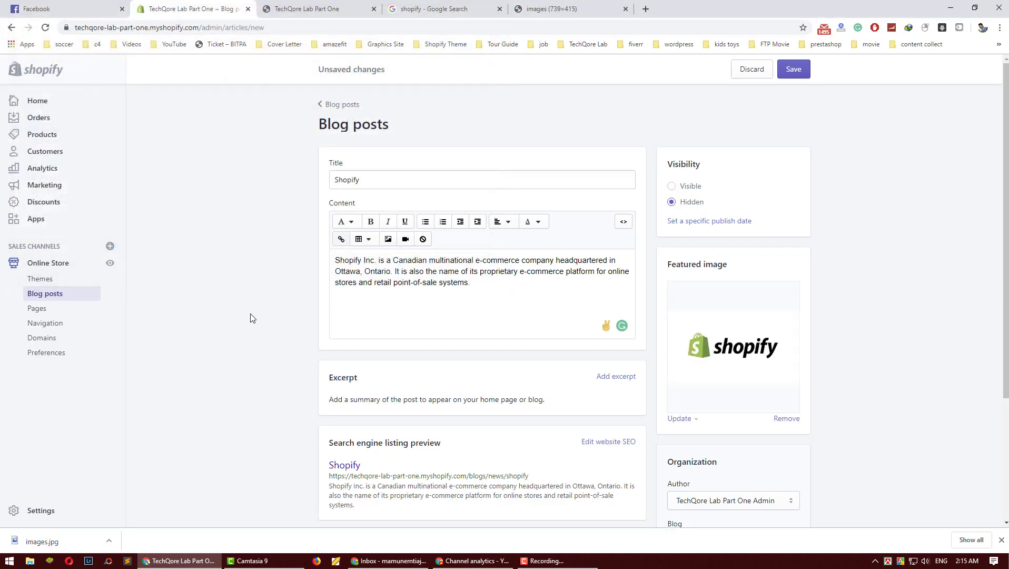
Check the post's author choices and keep TechQore Lab Part One Admin.
scroll(269, 291, "down", 3)
left_click(696, 332)
left_click(684, 344)
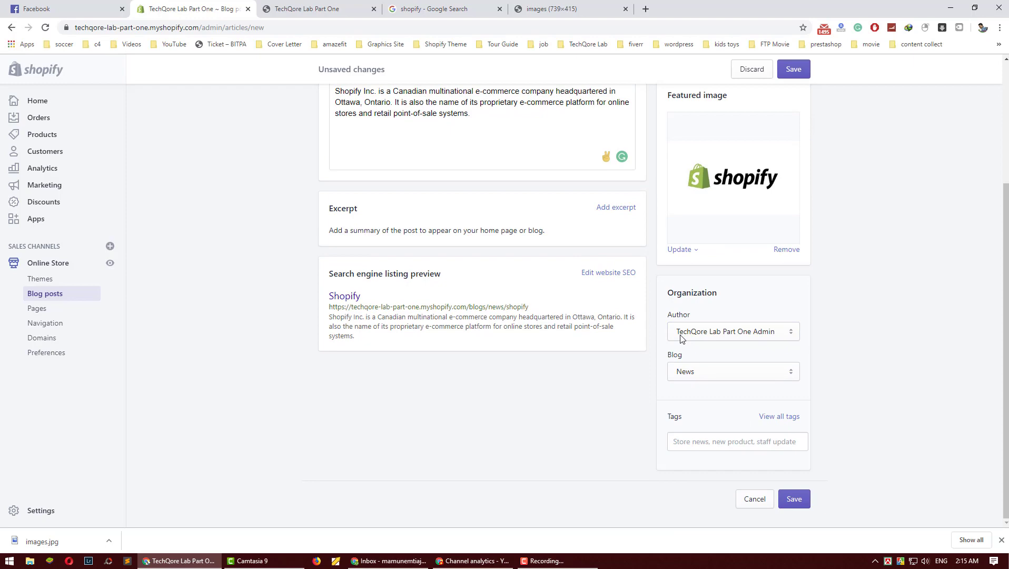
scroll(680, 337, "up", 3)
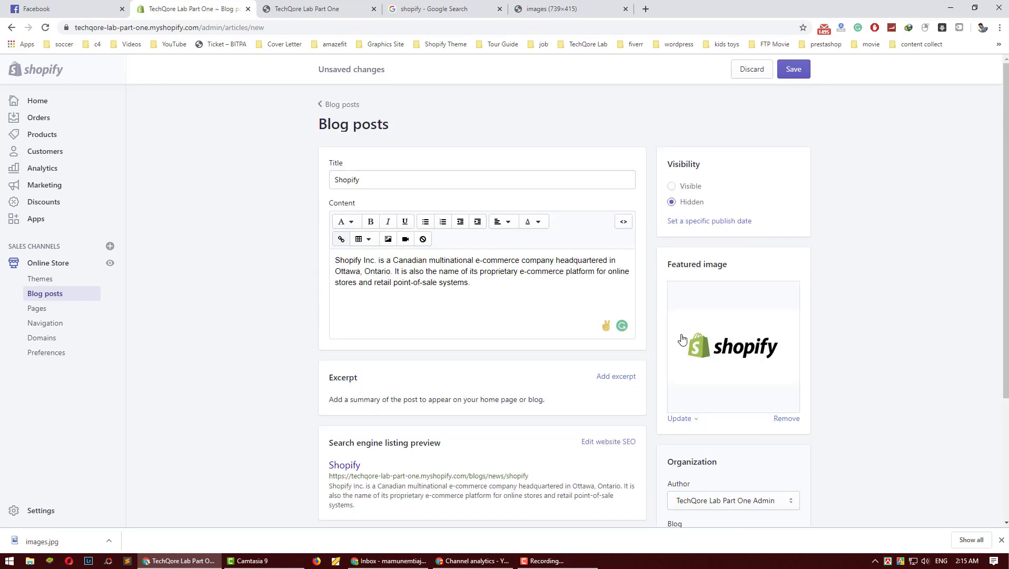
Set the blog post's visibility to Visible and change its title to "What is Shopify?".
left_click(679, 189)
left_click(330, 180)
type("What is")
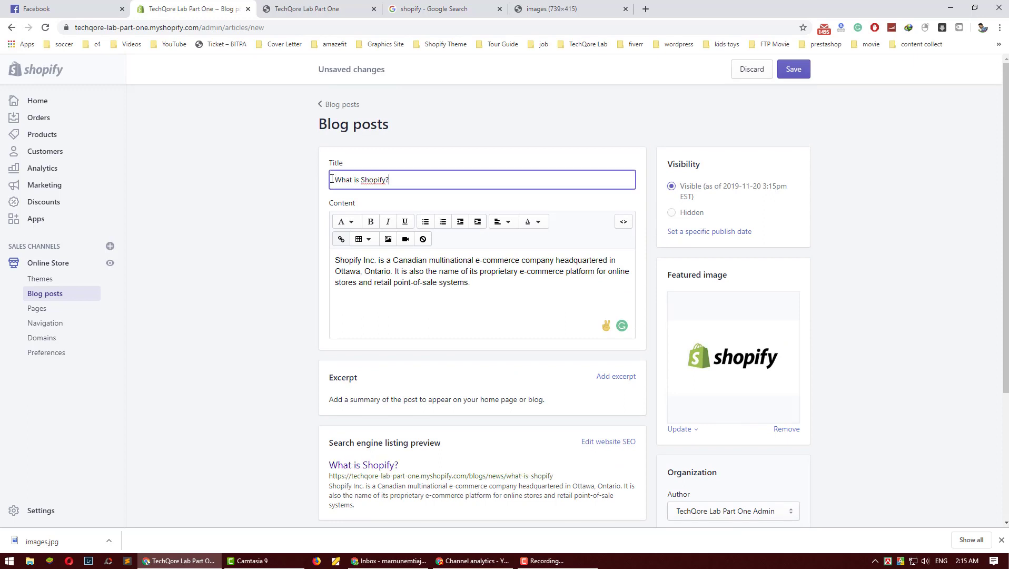
left_click(265, 309)
Review the available blog choices in the post's Organization settings, leaving News selected.
scroll(265, 309, "down", 3)
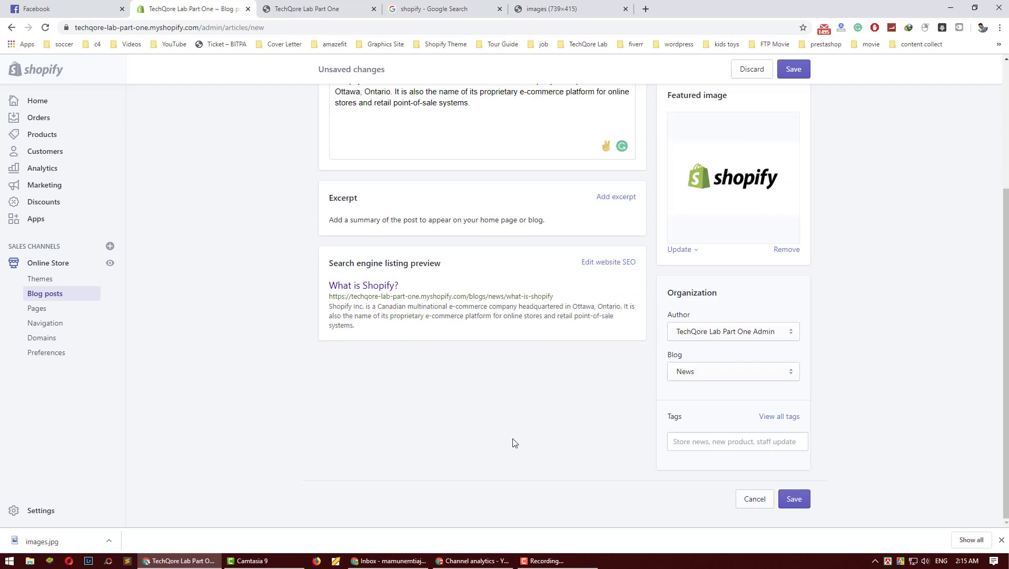
left_click(724, 371)
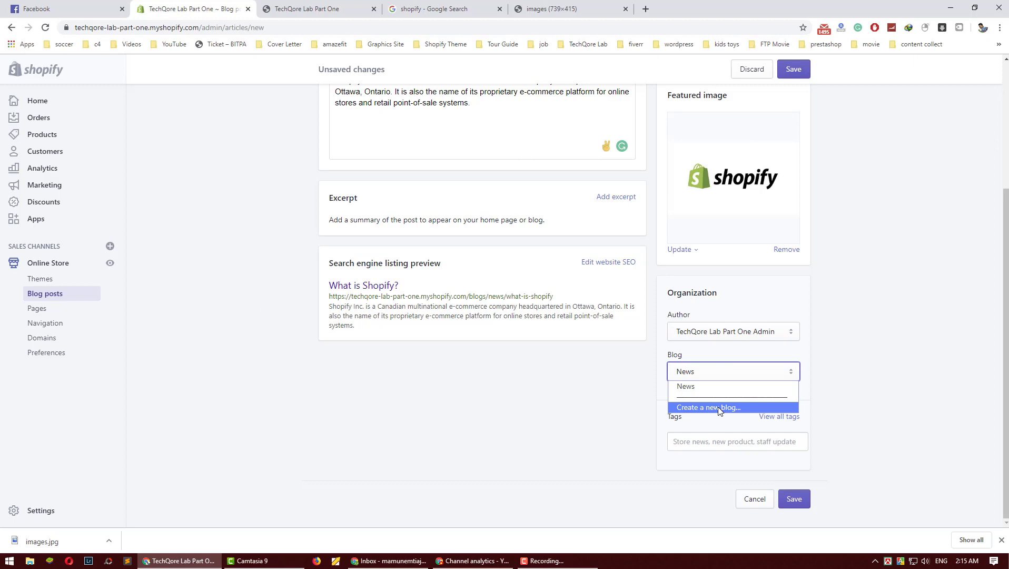
left_click(622, 409)
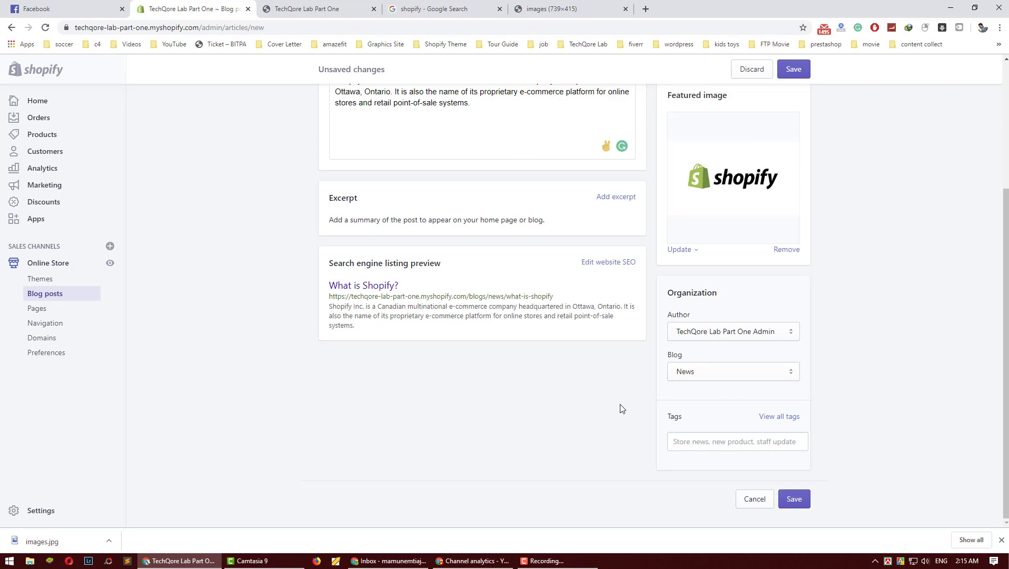
Save the blog post and return to the list of blog posts.
scroll(622, 409, "up", 4)
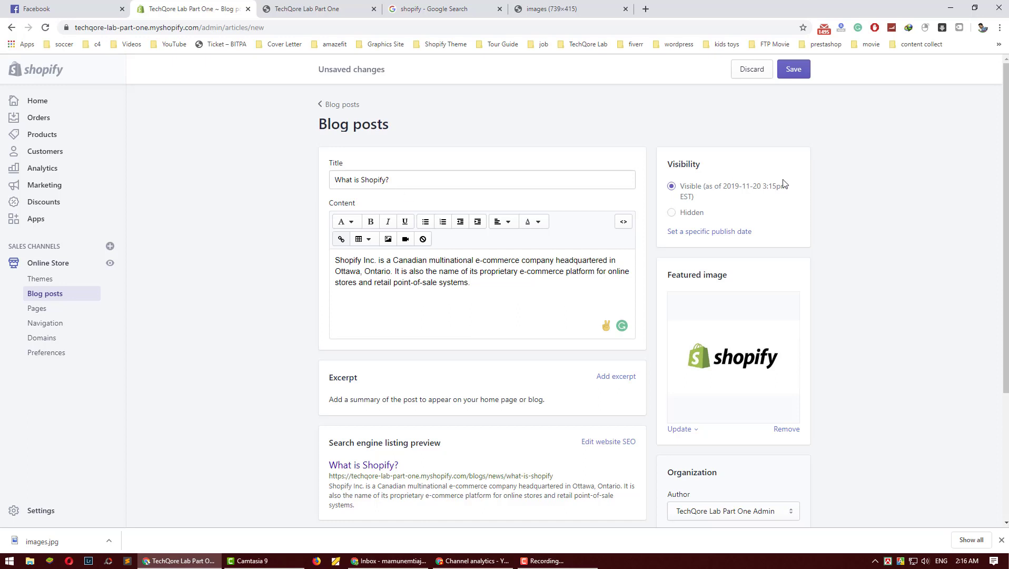
left_click(794, 71)
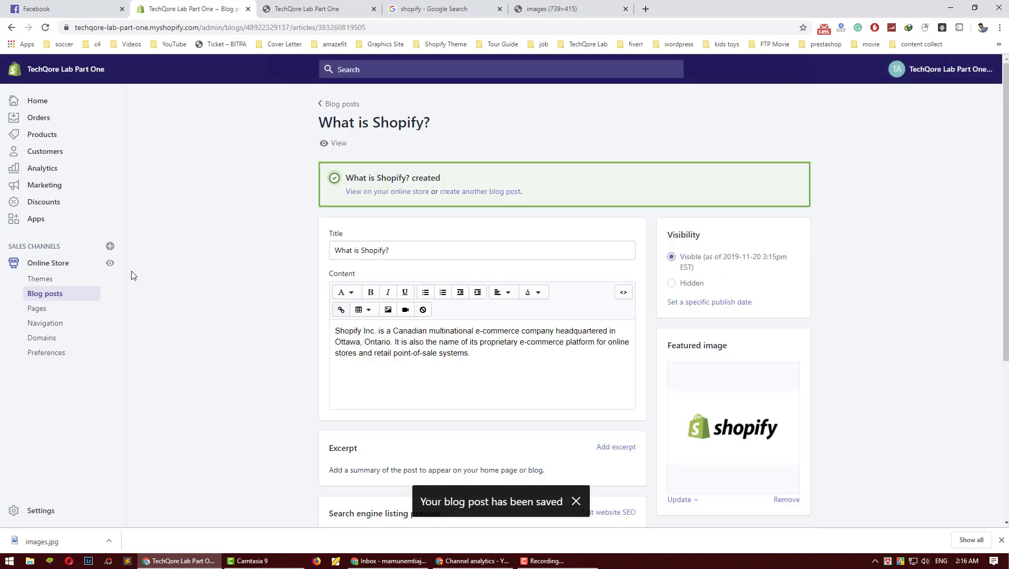
left_click(38, 297)
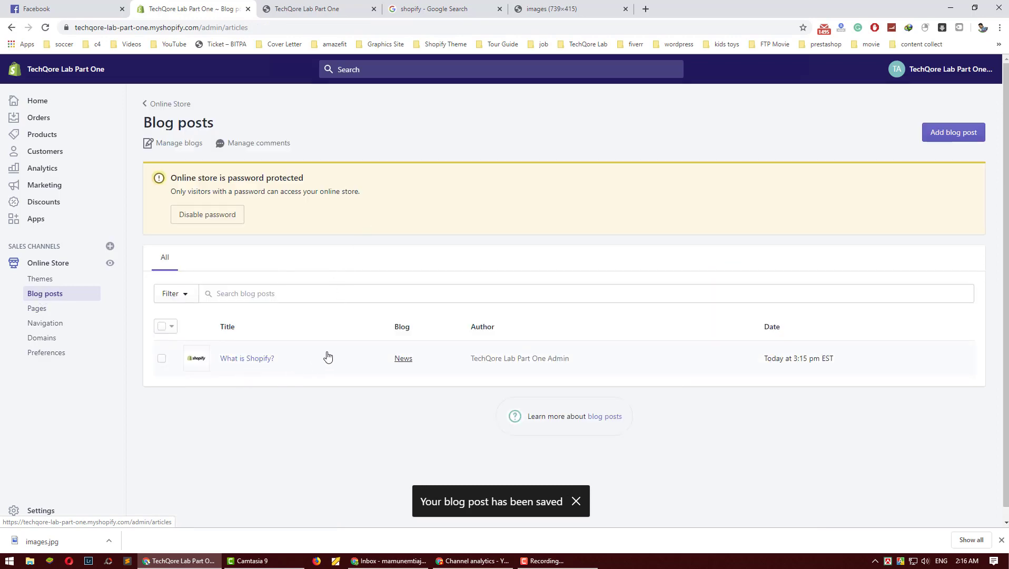
Look through the storefront home page for the published blog post.
left_click(293, 8)
scroll(371, 308, "down", 15)
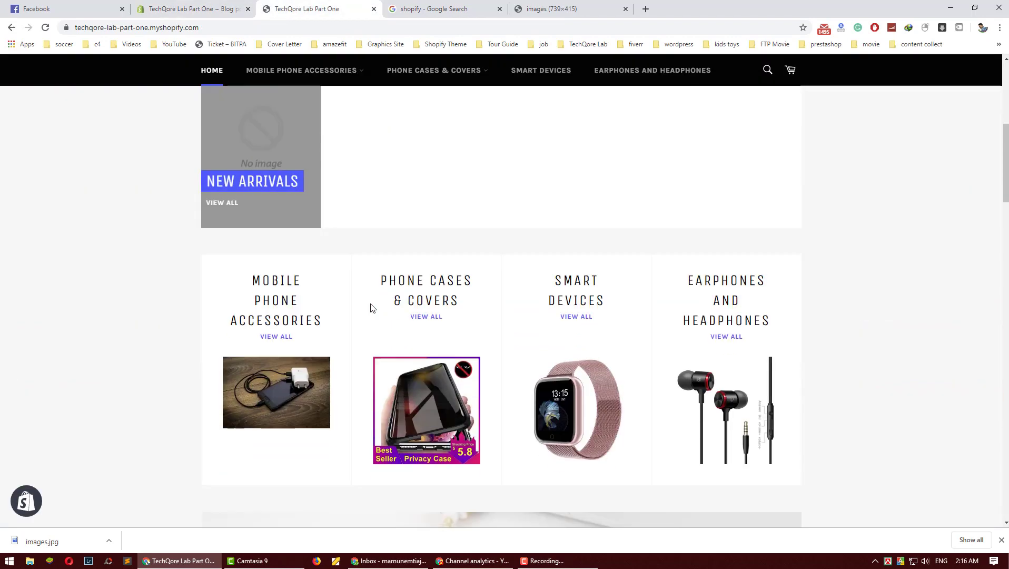
scroll(371, 308, "down", 5)
scroll(373, 305, "up", 15)
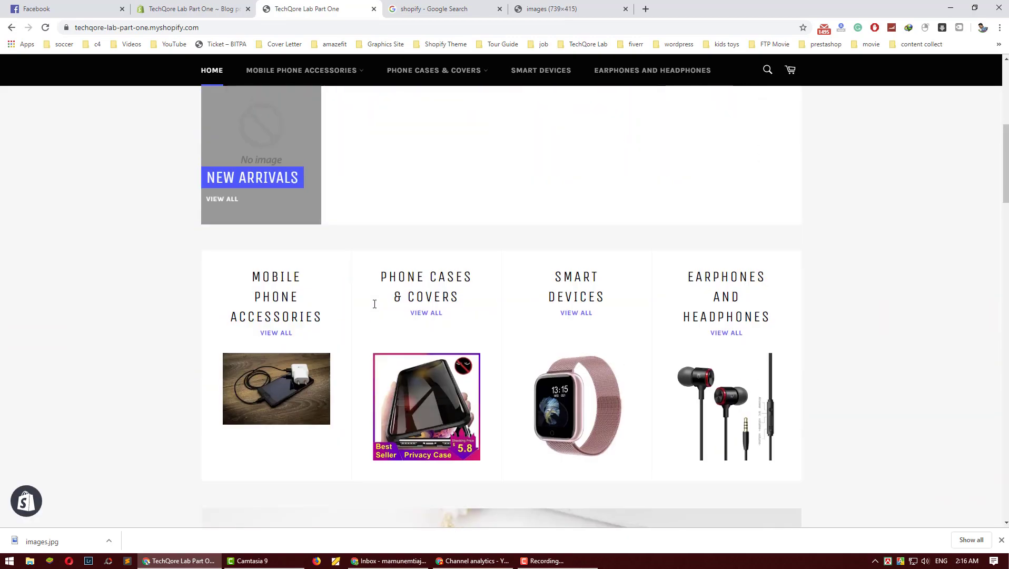
scroll(374, 304, "up", 5)
Open the Venture theme's editor in a new browser tab and close the Google search and image tabs.
left_click(189, 9)
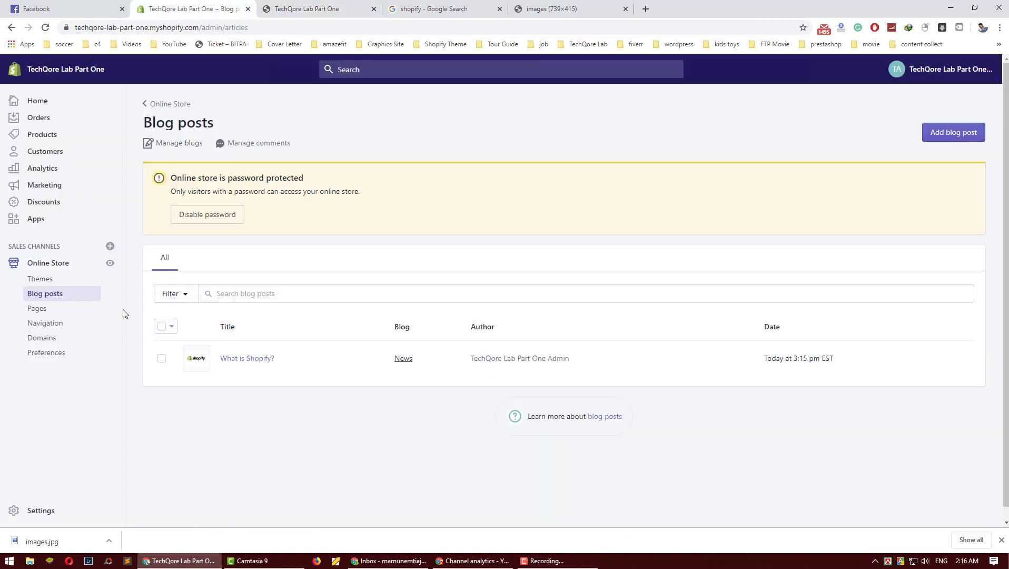
left_click(48, 283)
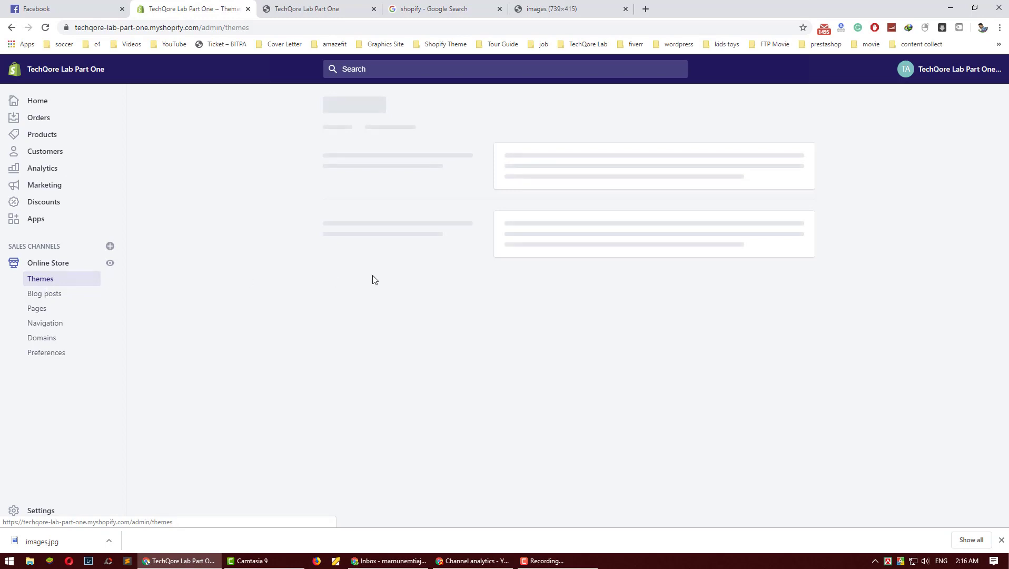
right_click(750, 255)
left_click(780, 262)
left_click(316, 5)
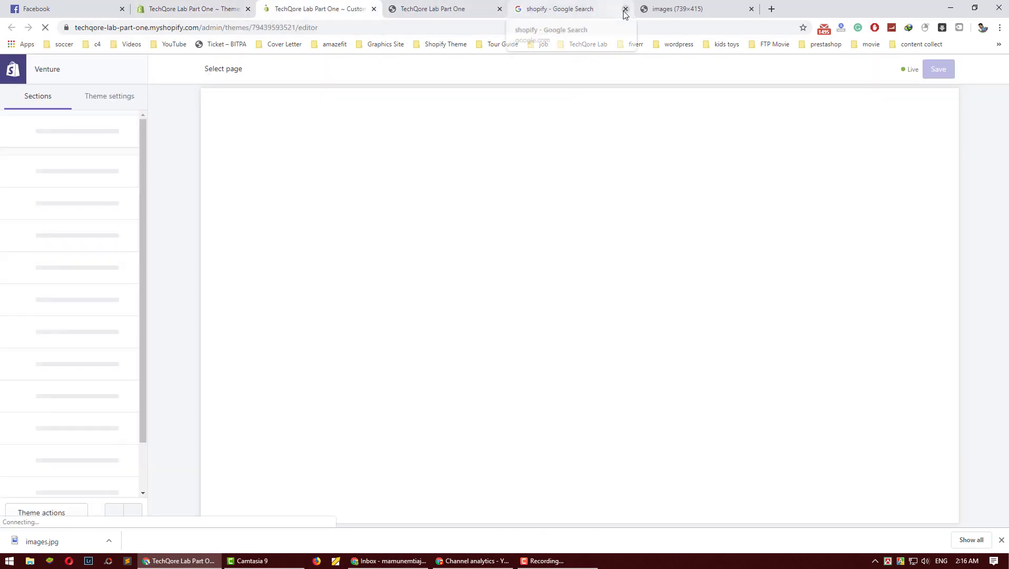
left_click(625, 10)
left_click(626, 10)
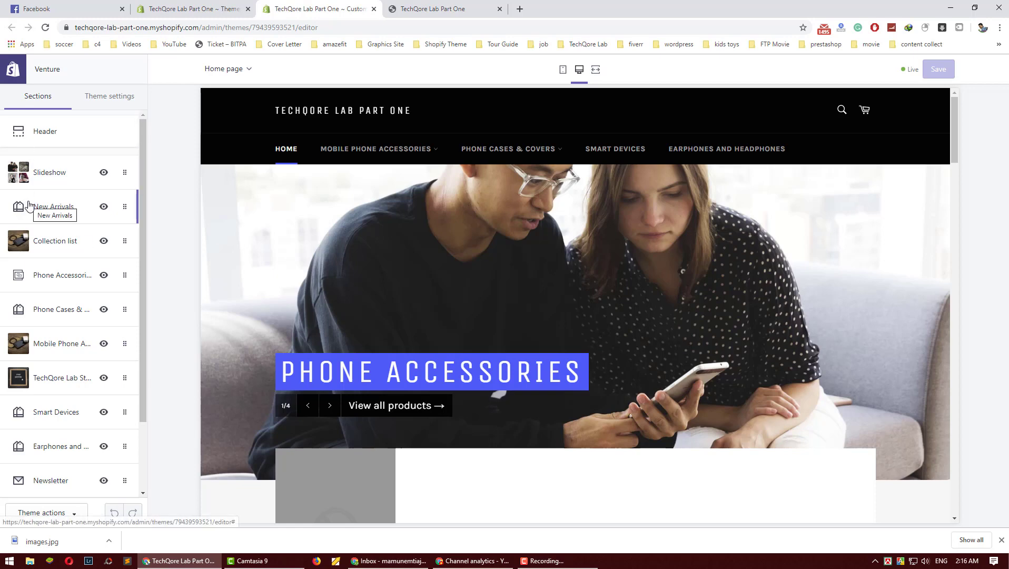
Add a Blog posts section to the home page.
scroll(56, 208, "down", 2)
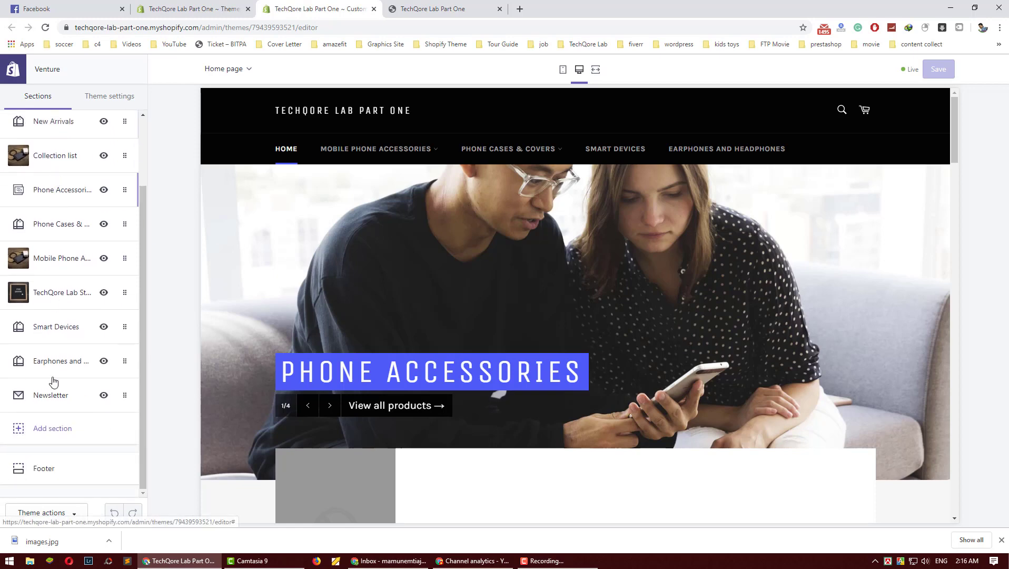
left_click(52, 429)
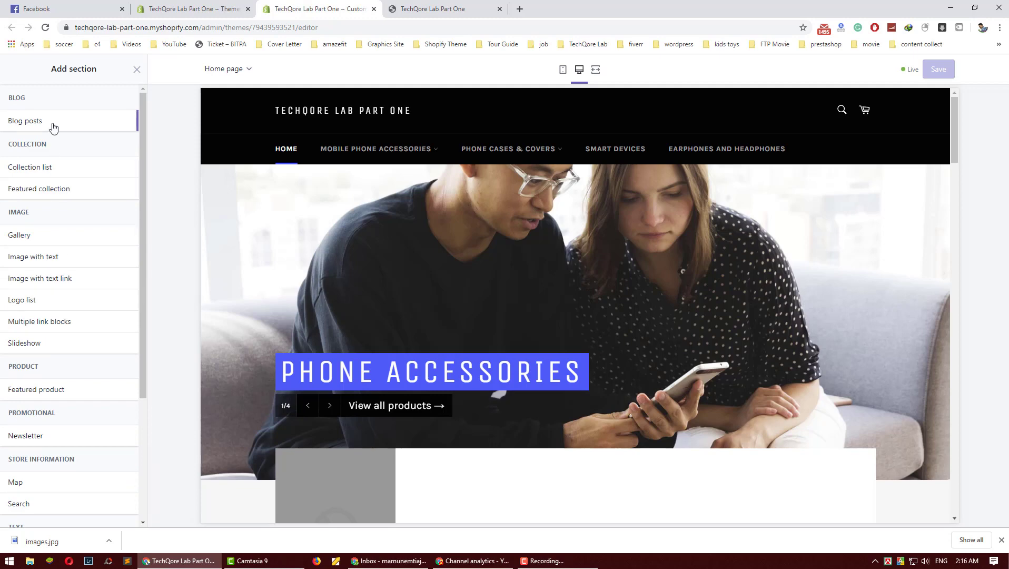
scroll(53, 126, "down", 5)
scroll(53, 126, "up", 5)
mouse_move(53, 126)
left_click(115, 120)
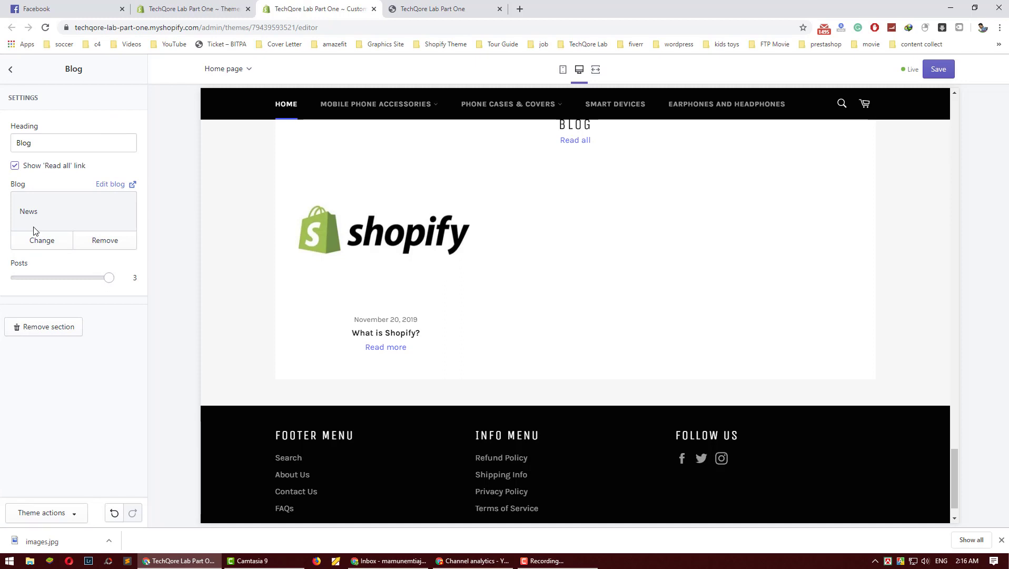
Review the Blog section's available blogs, keep News as its source, and save the home page.
left_click(41, 242)
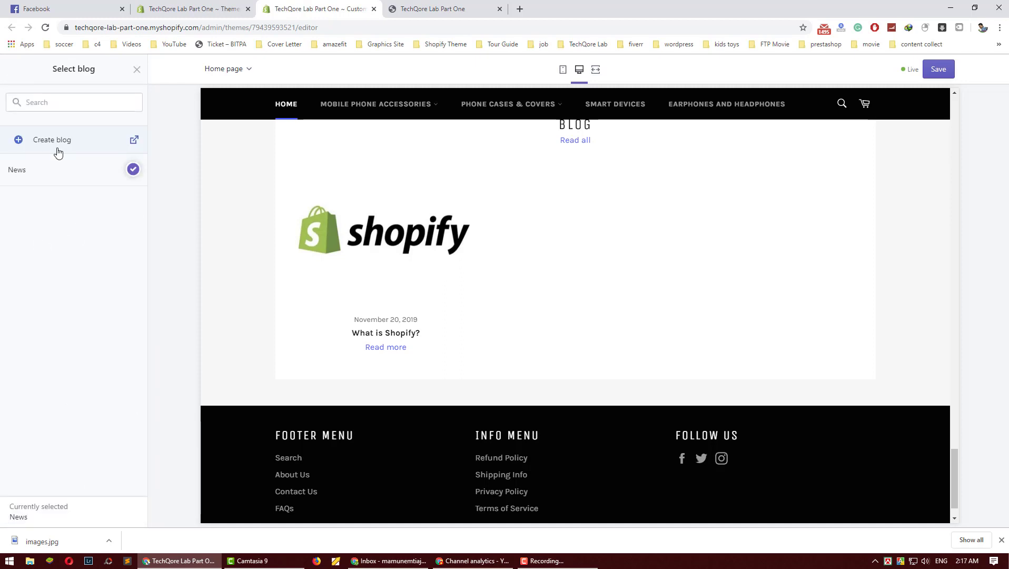
left_click(137, 69)
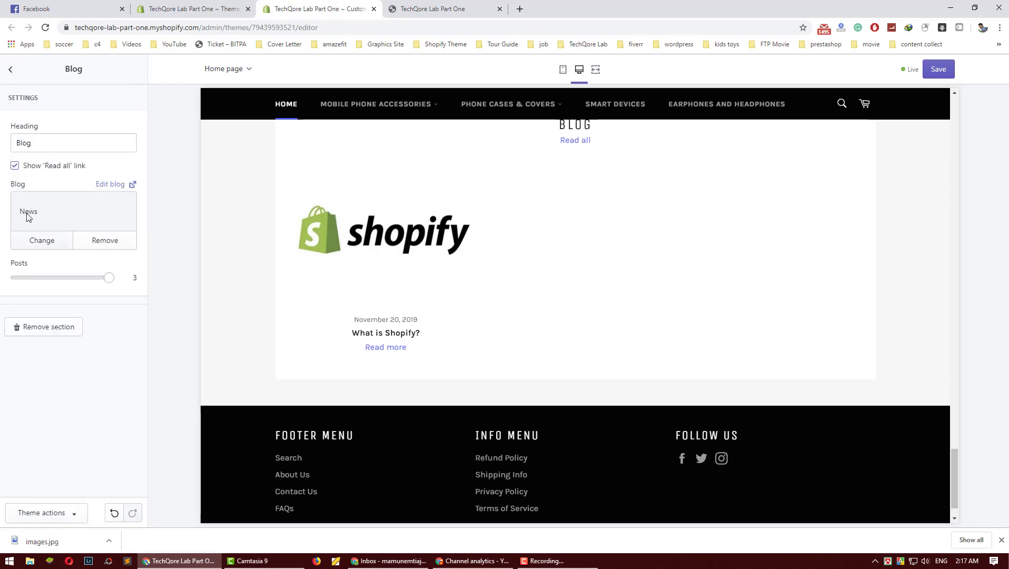
scroll(498, 273, "up", 3)
scroll(572, 295, "down", 3)
scroll(462, 288, "up", 2)
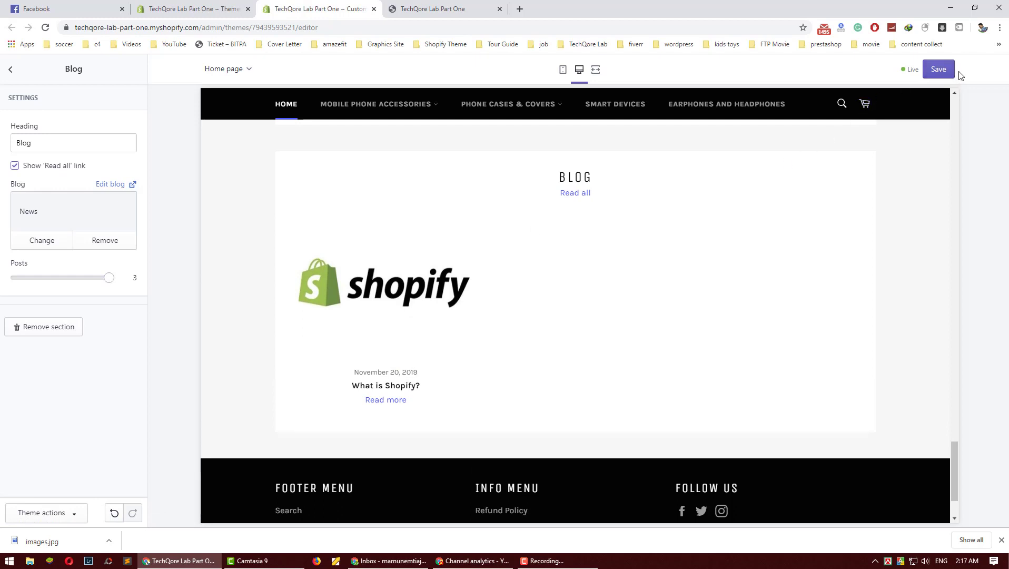
left_click(933, 72)
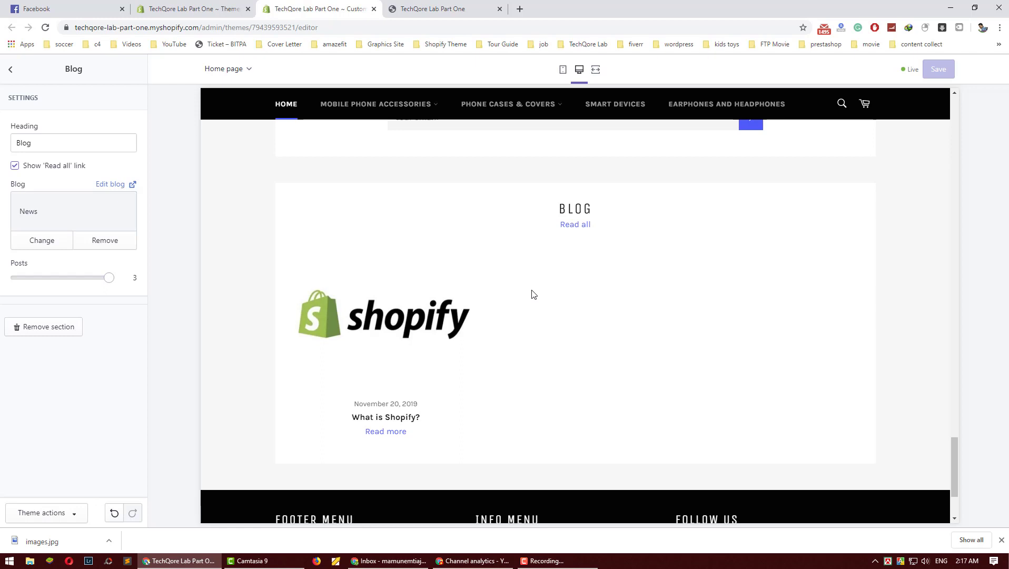
scroll(532, 294, "down", 3)
scroll(532, 294, "up", 4)
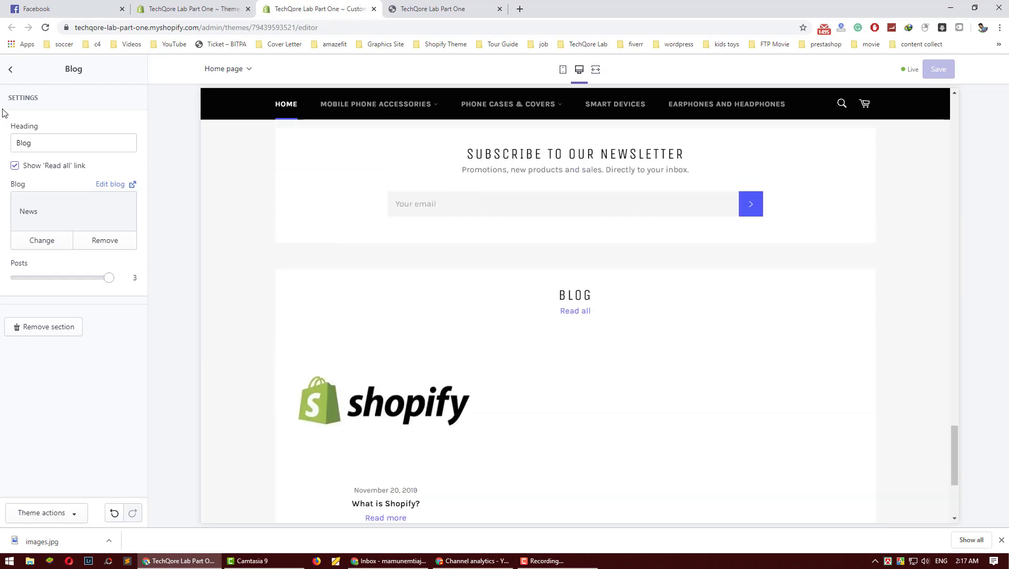
Add a Featured product section to the home page.
left_click(14, 70)
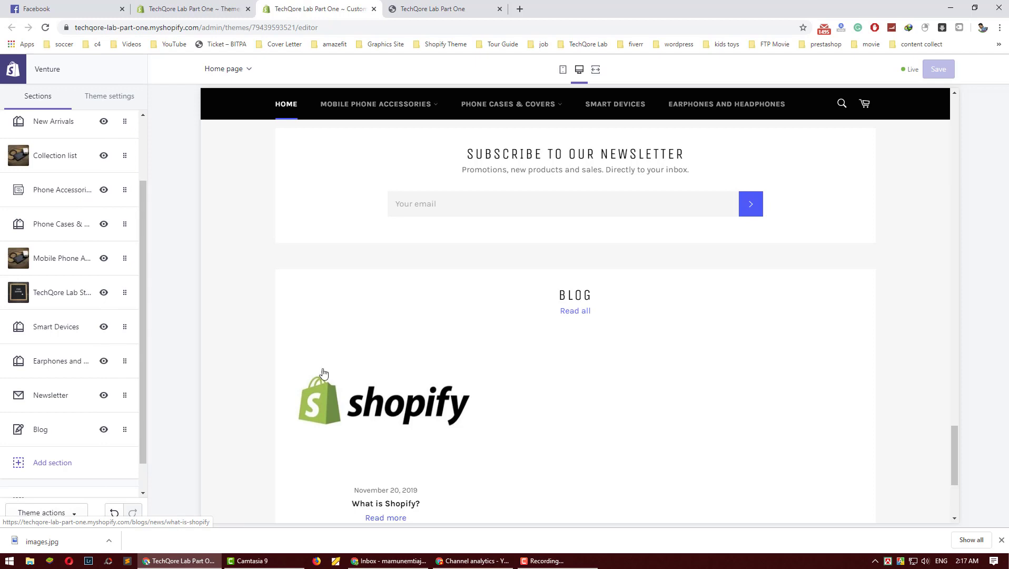
left_click(53, 463)
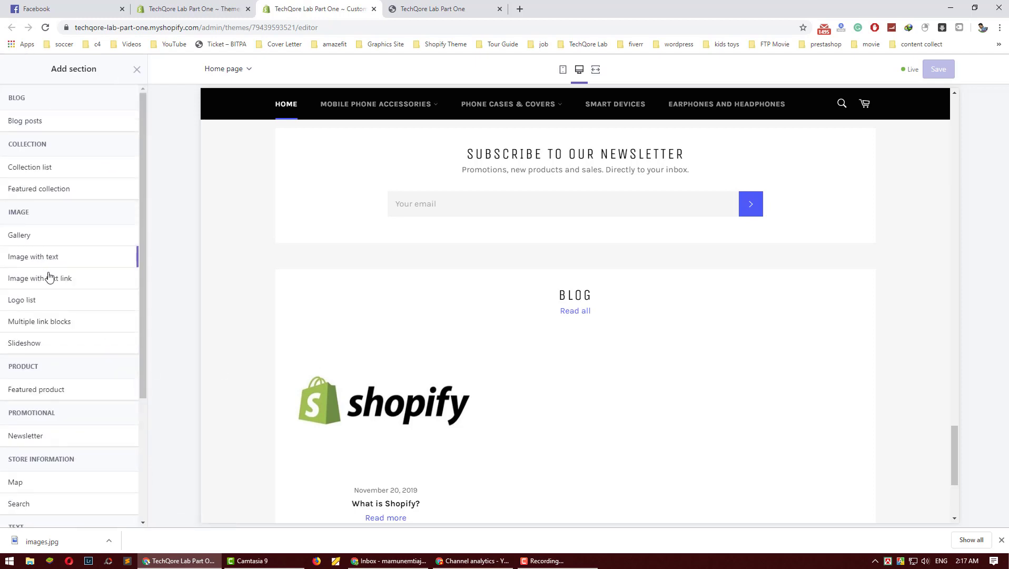
scroll(49, 277, "down", 1)
mouse_move(38, 336)
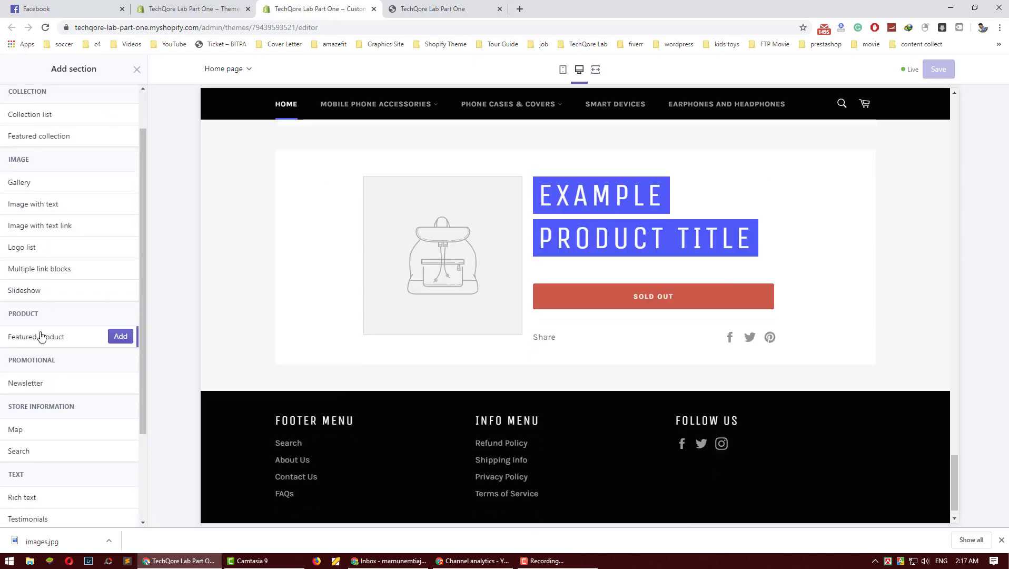
left_click(119, 338)
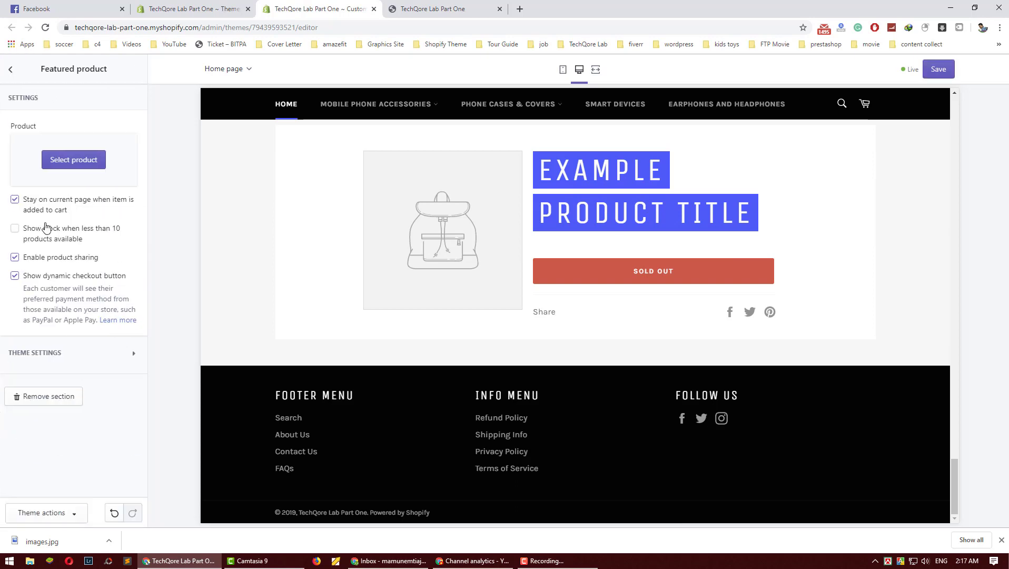
Set the featured product to the 2019 New Women Waterproof Smart Watch and examine it in the preview.
left_click(72, 161)
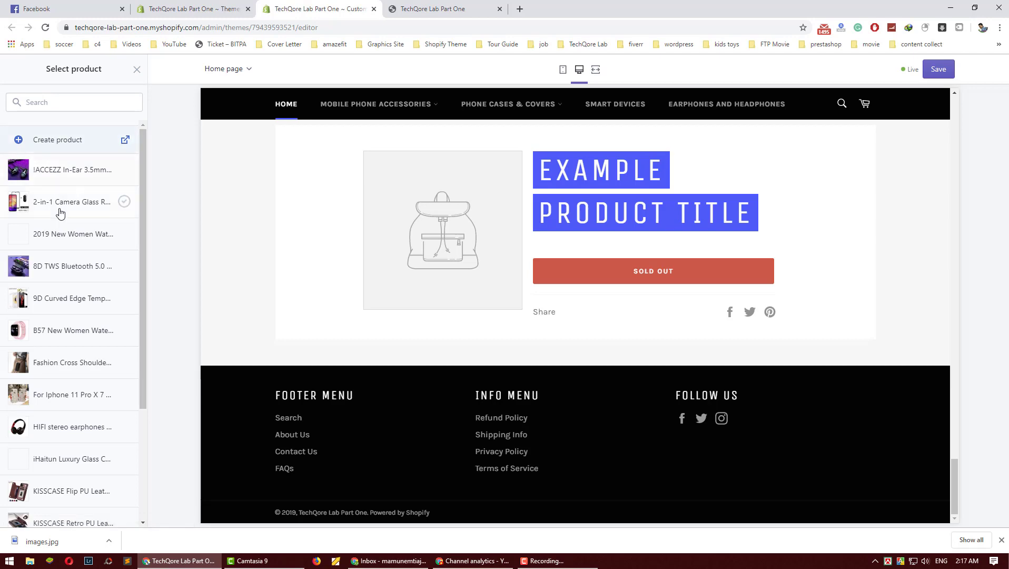
left_click(66, 233)
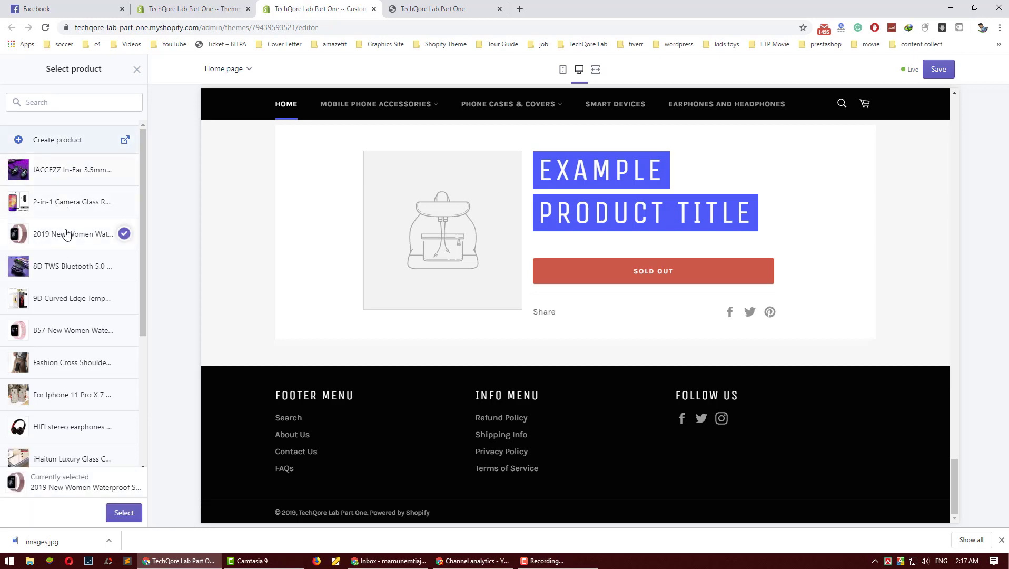
left_click(124, 512)
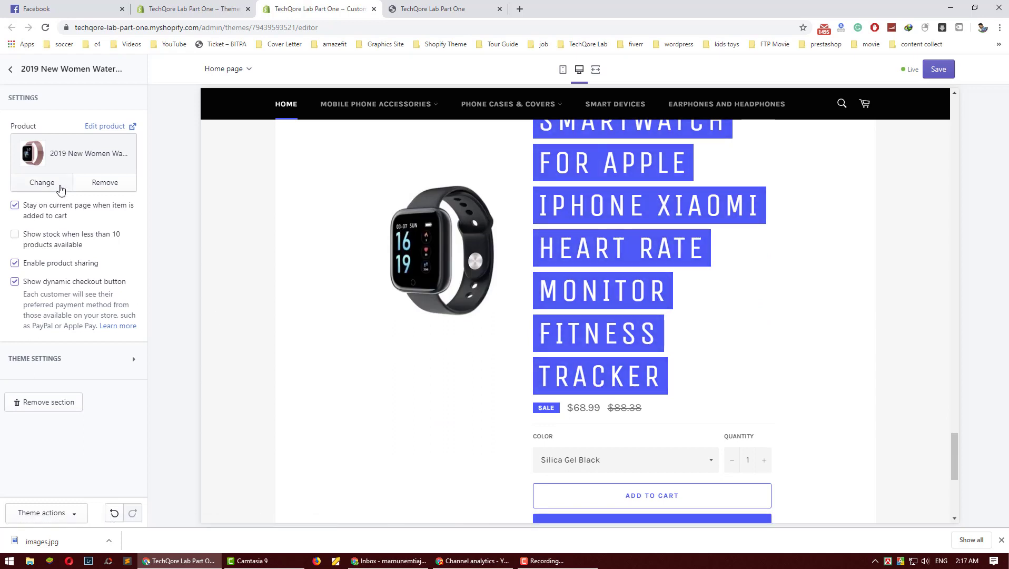
scroll(583, 293, "up", 3)
scroll(612, 279, "up", 1)
scroll(615, 316, "down", 5)
scroll(616, 353, "up", 1)
scroll(616, 353, "up", 2)
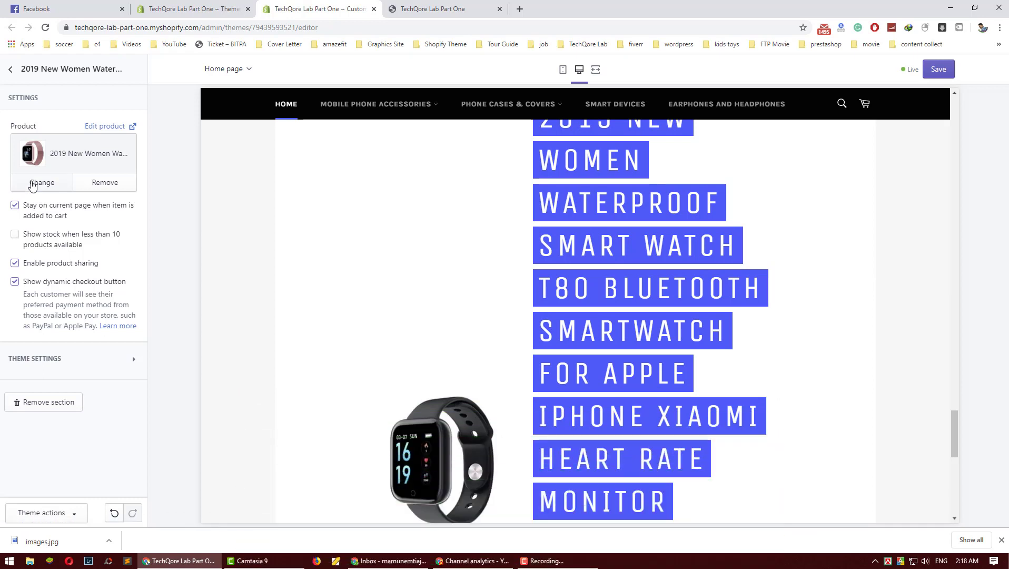
Try the HIFI stereo earphones, and set the featured product to the "For Iphone 11 Pro X 7 Real Flower" phone case.
left_click(32, 183)
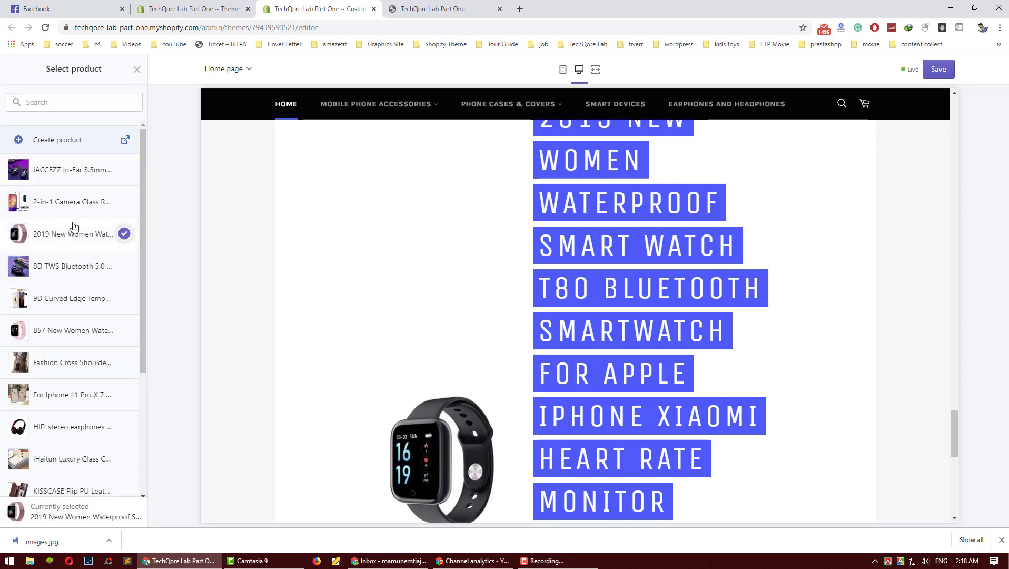
scroll(74, 229, "down", 3)
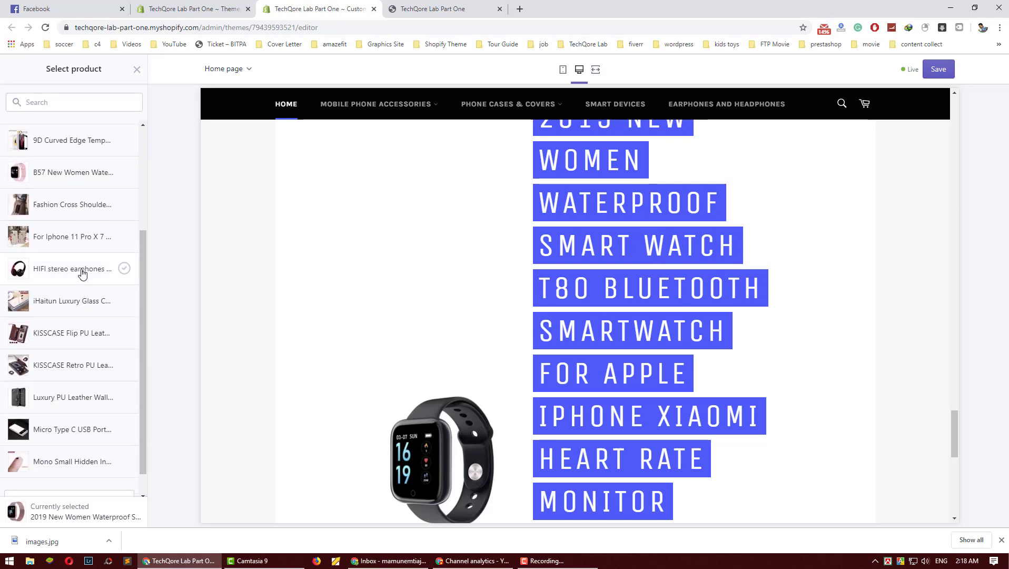
left_click(82, 272)
scroll(81, 271, "down", 1)
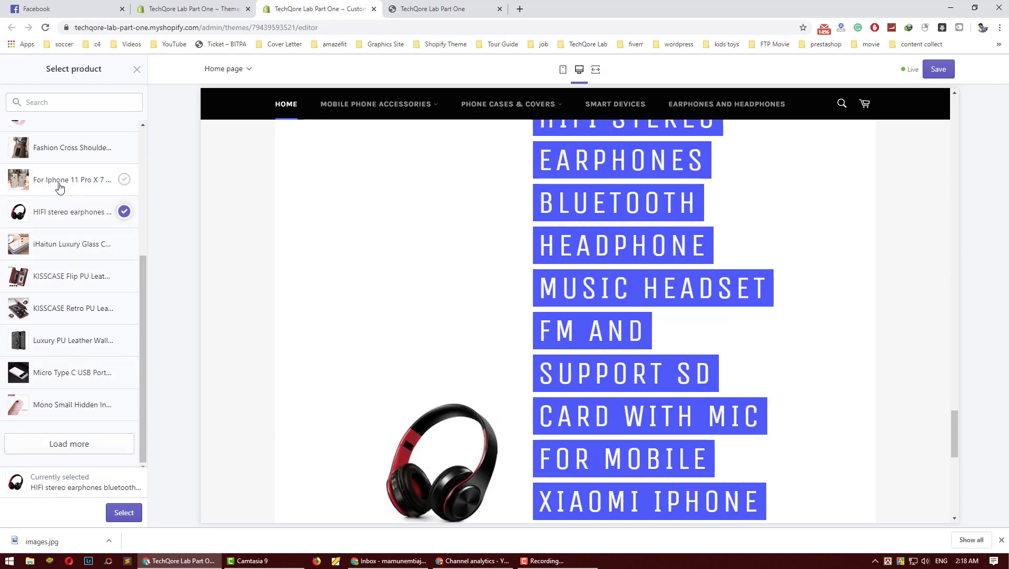
left_click(61, 188)
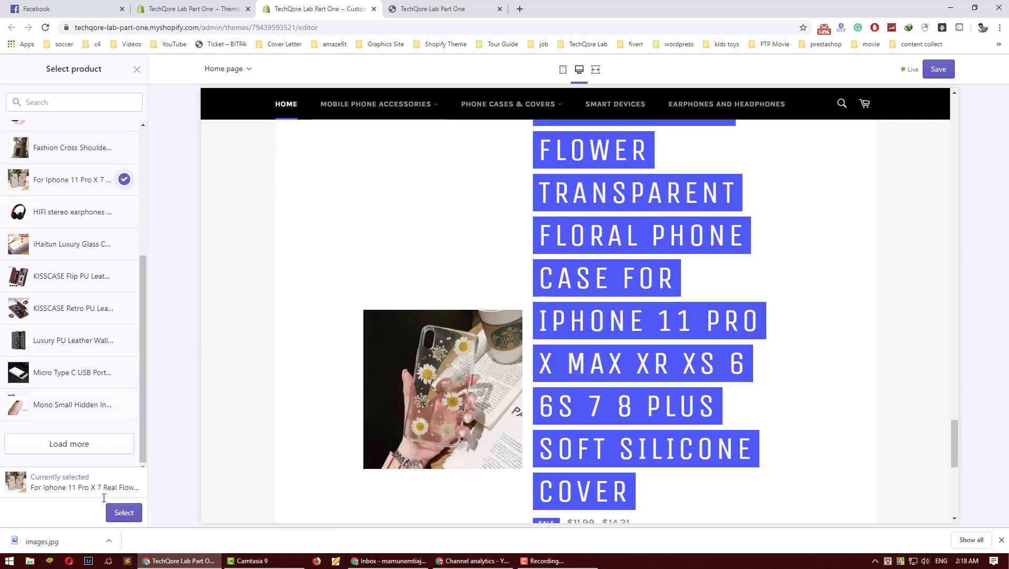
left_click(123, 513)
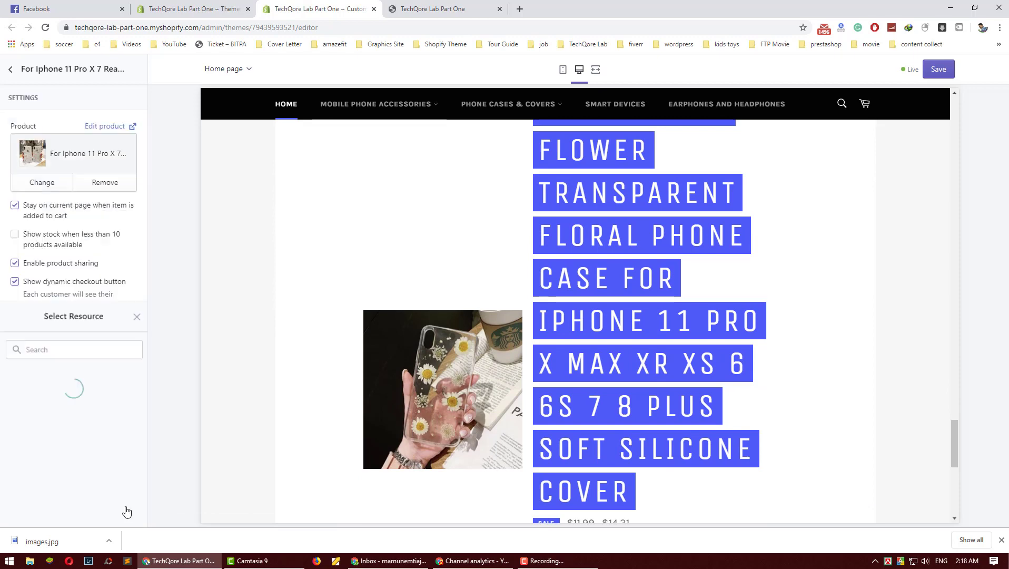
left_click(10, 70)
Preview the featured phone case at full-screen width and reopen its section settings in desktop view.
left_click(595, 70)
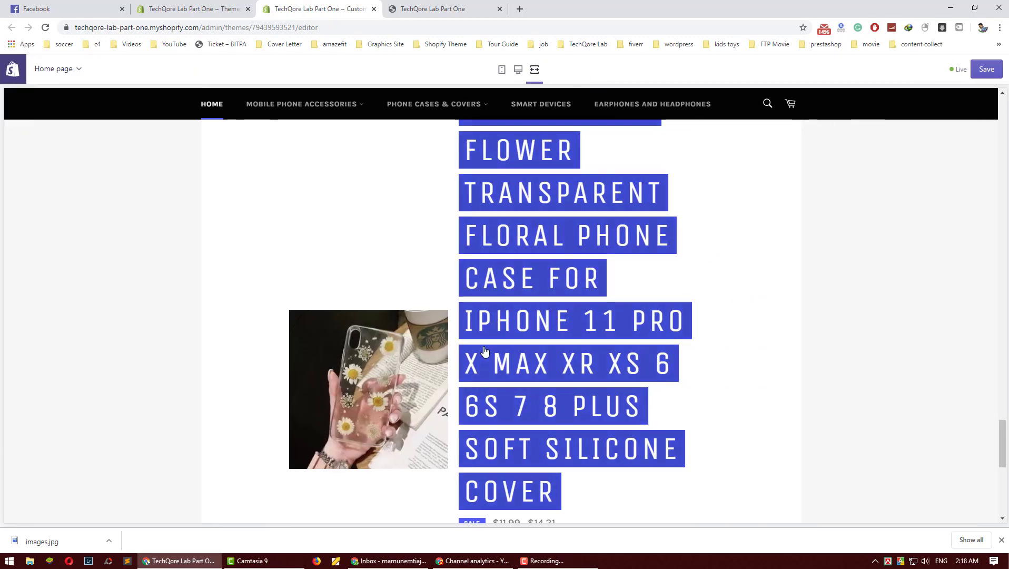
scroll(485, 349, "down", 2)
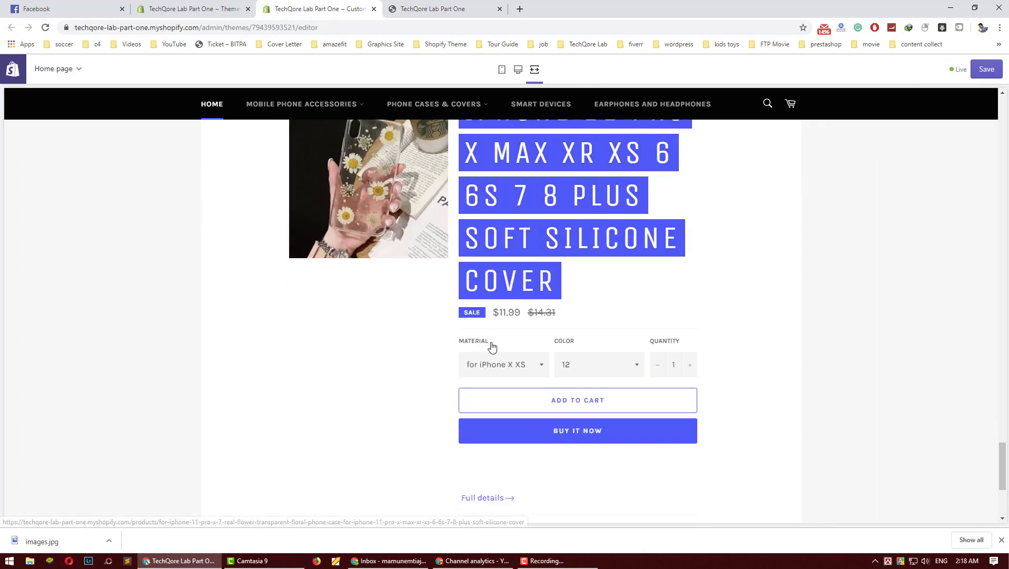
scroll(490, 345, "down", 2)
scroll(491, 346, "up", 5)
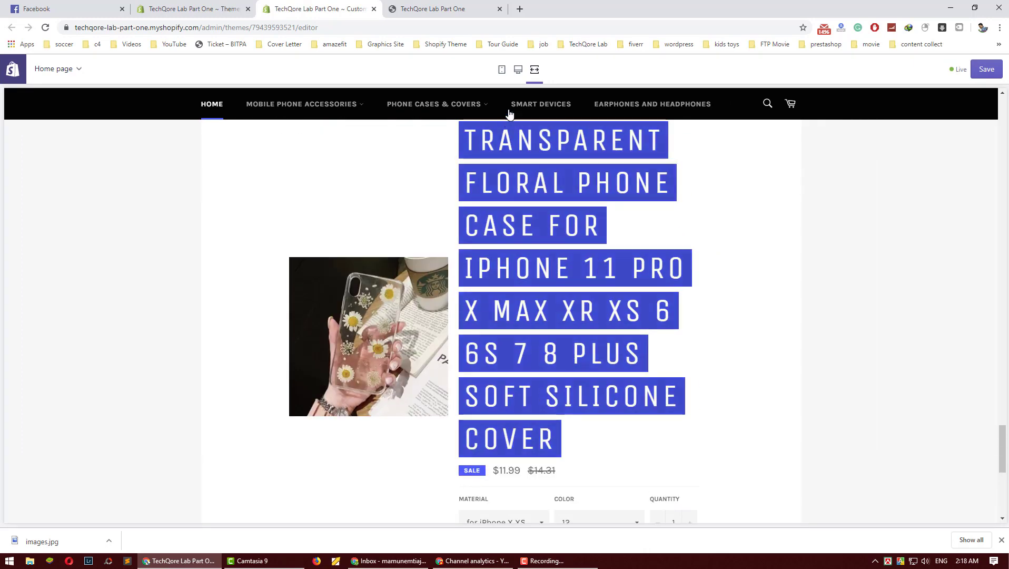
left_click(518, 69)
scroll(31, 293, "down", 3)
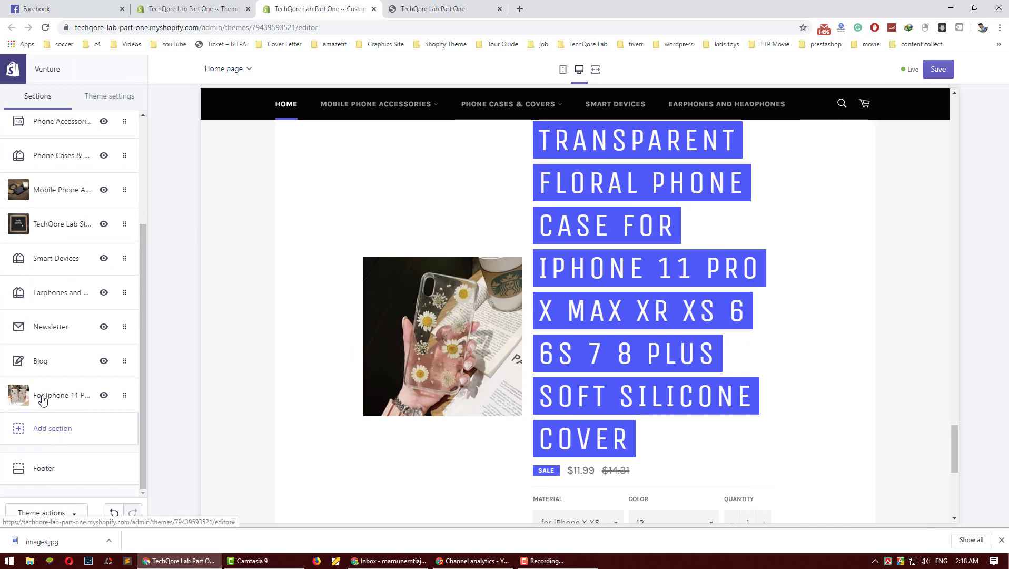
left_click(45, 394)
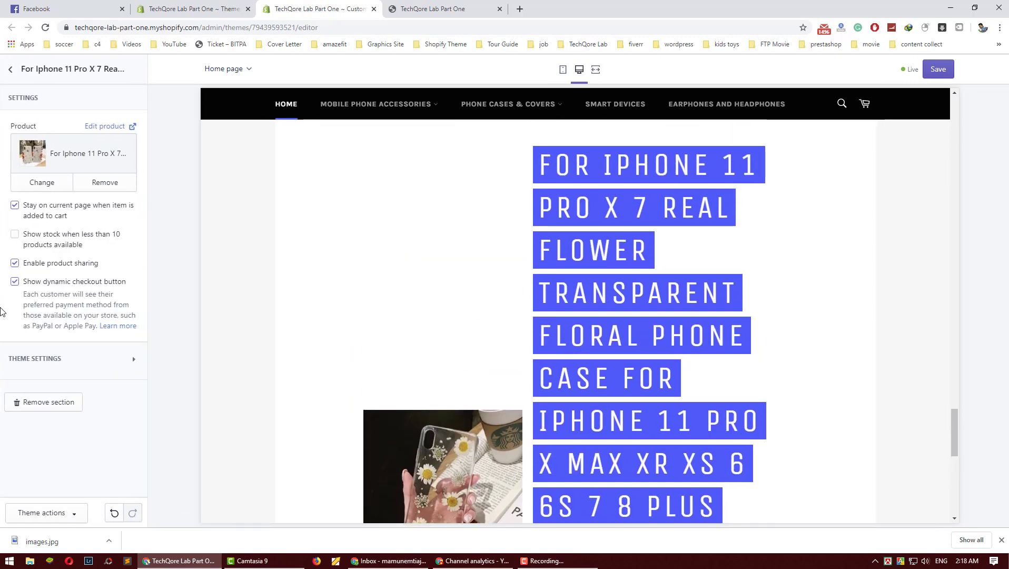
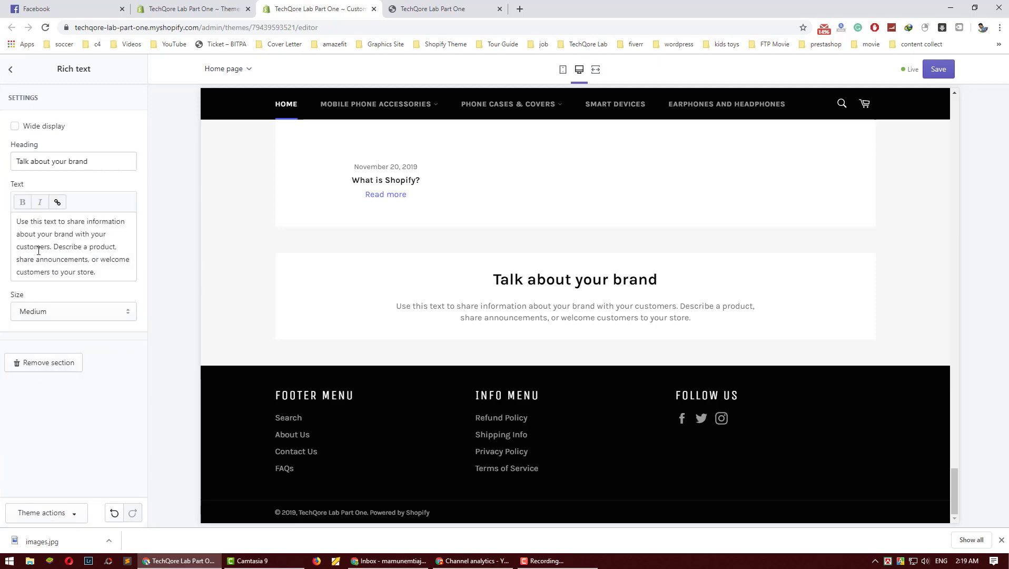
Move the Rich text section directly above the "For Iphone 11 Pro X 7" featured product section.
left_click(10, 69)
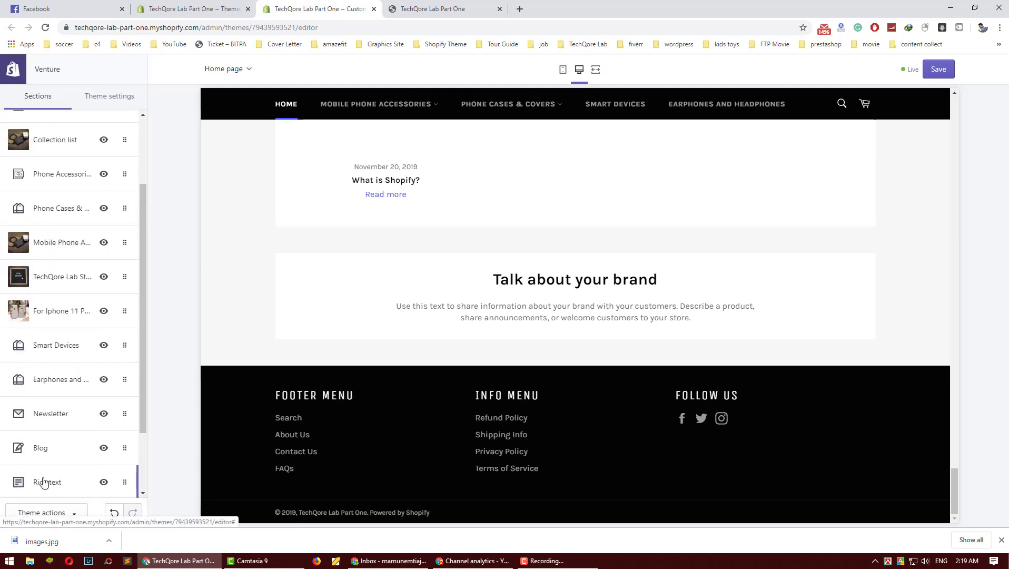
left_click_drag(53, 482, 64, 301)
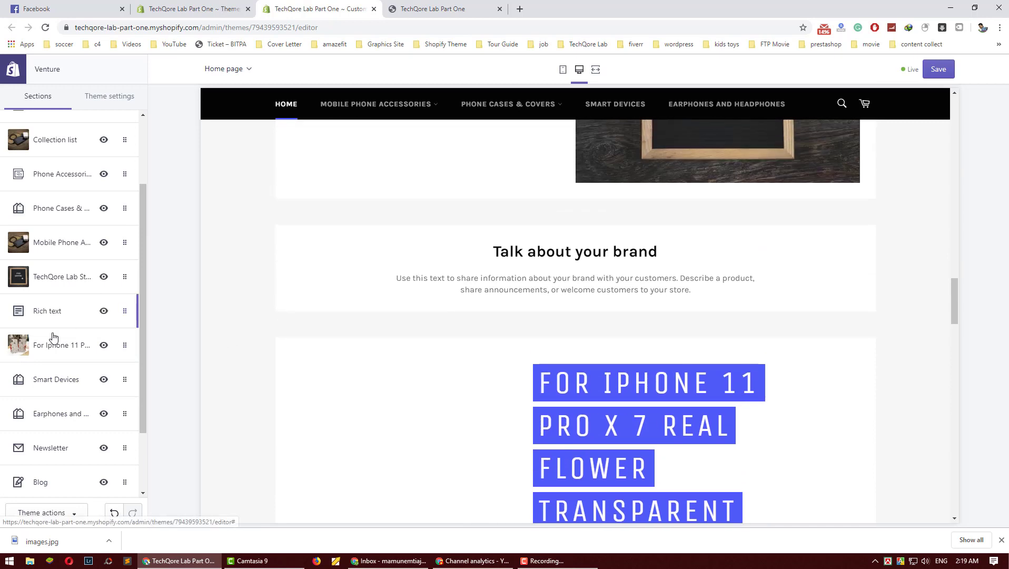
Set the Rich text section's heading to "Hurry Up !! 40% Discount" and clear its body text.
left_click(58, 320)
triple_click(64, 156)
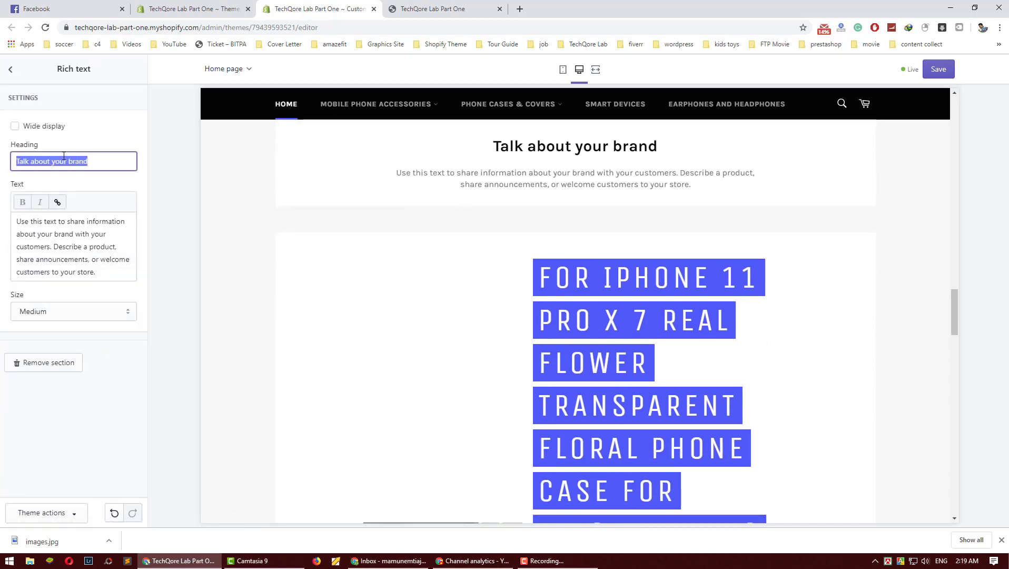
type("Hurry Up !! 40% Discount")
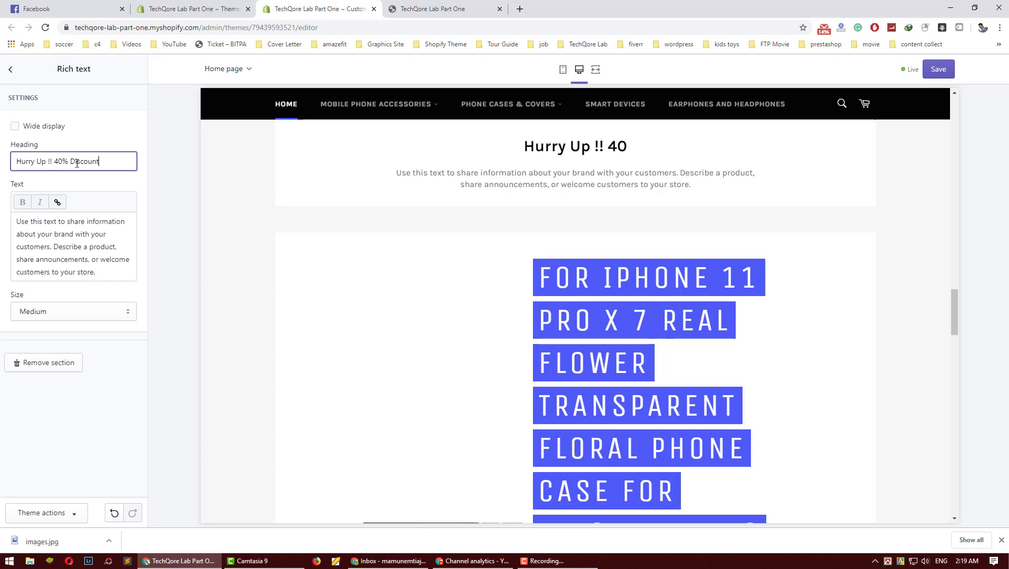
triple_click(92, 237)
key("BackSpace")
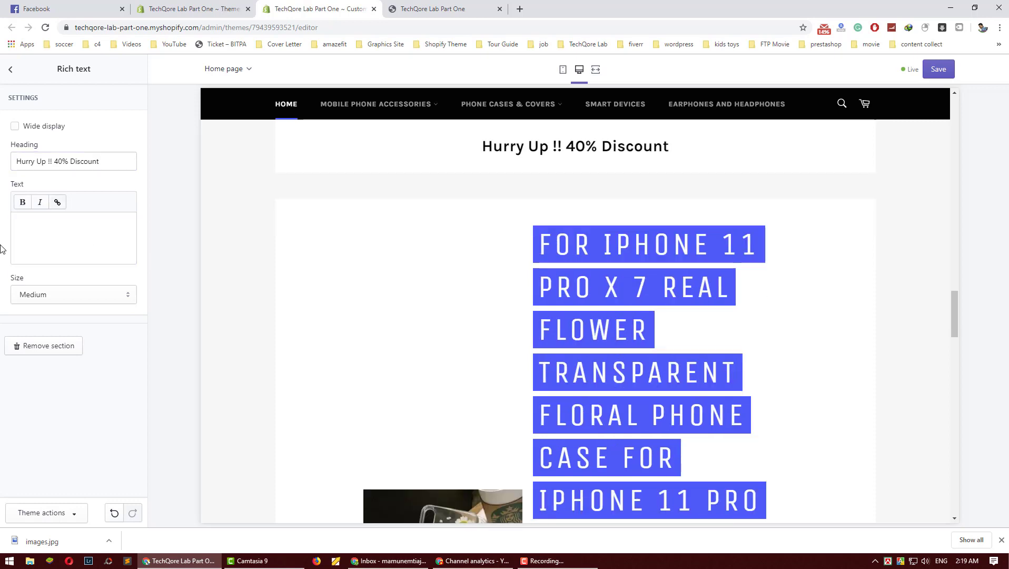
scroll(372, 304, "up", 2)
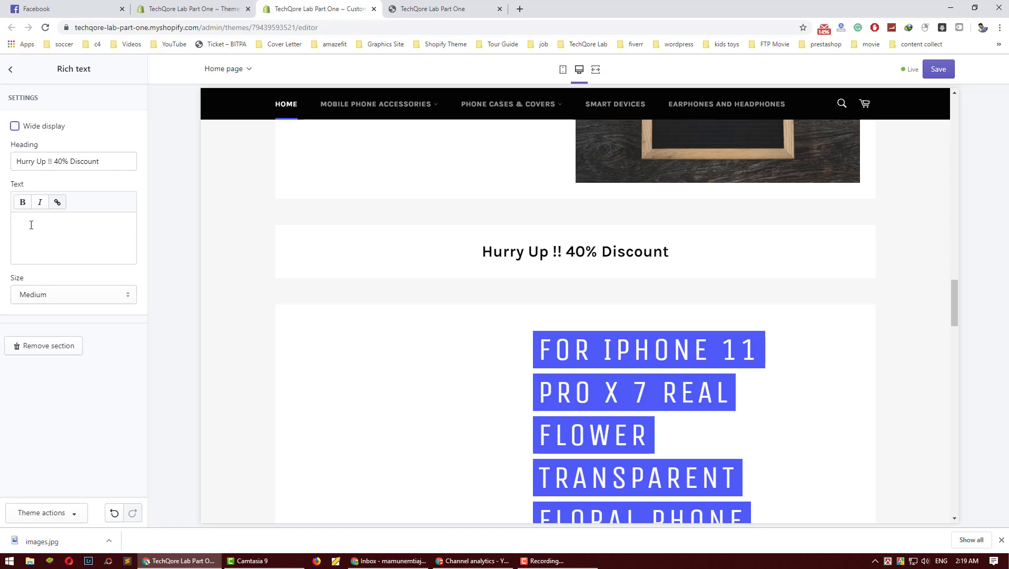
Set the Rich text section's size to Large and return to the section list.
left_click(46, 298)
left_click(47, 319)
left_click(47, 303)
left_click(32, 308)
left_click(46, 292)
left_click(47, 330)
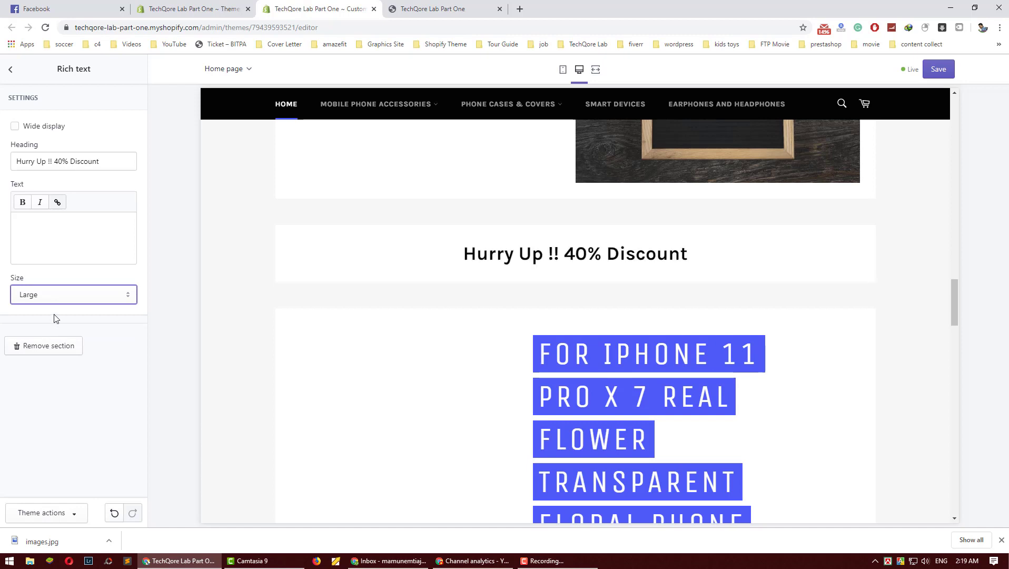
left_click(10, 69)
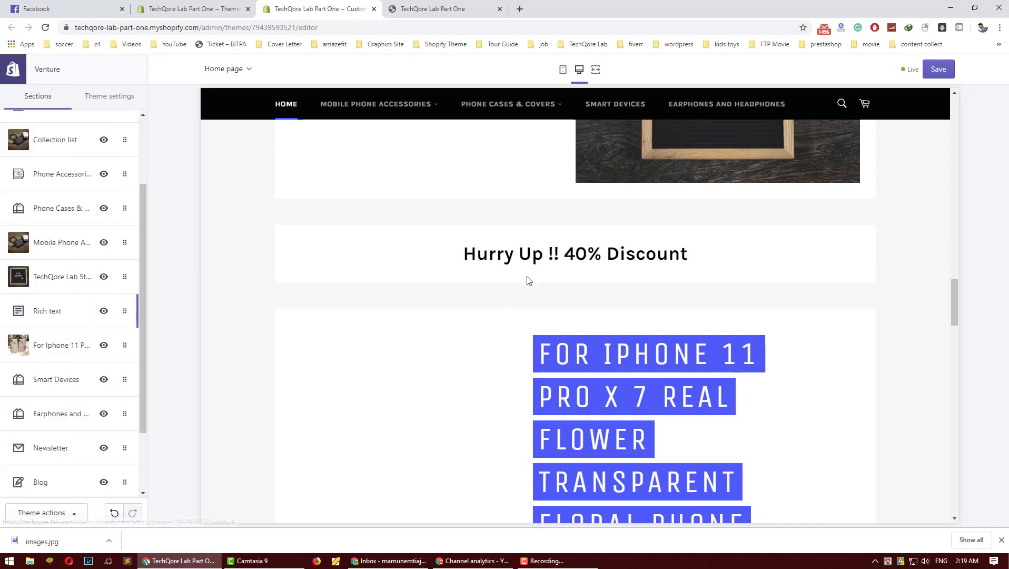
Review the home page preview from the discount heading up to the New Arrivals block, and save the theme changes.
scroll(539, 258, "down", 2)
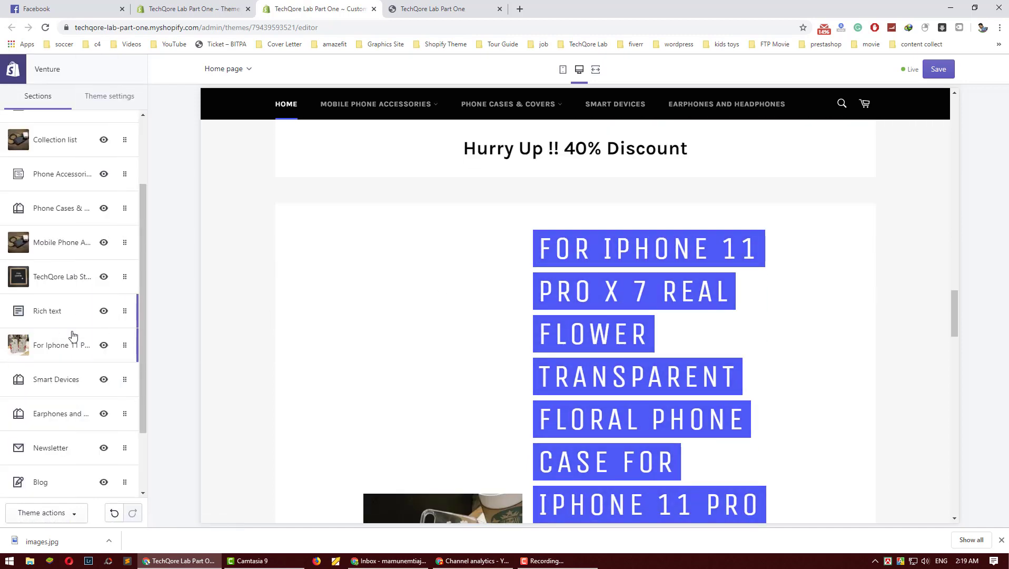
scroll(352, 368, "up", 4)
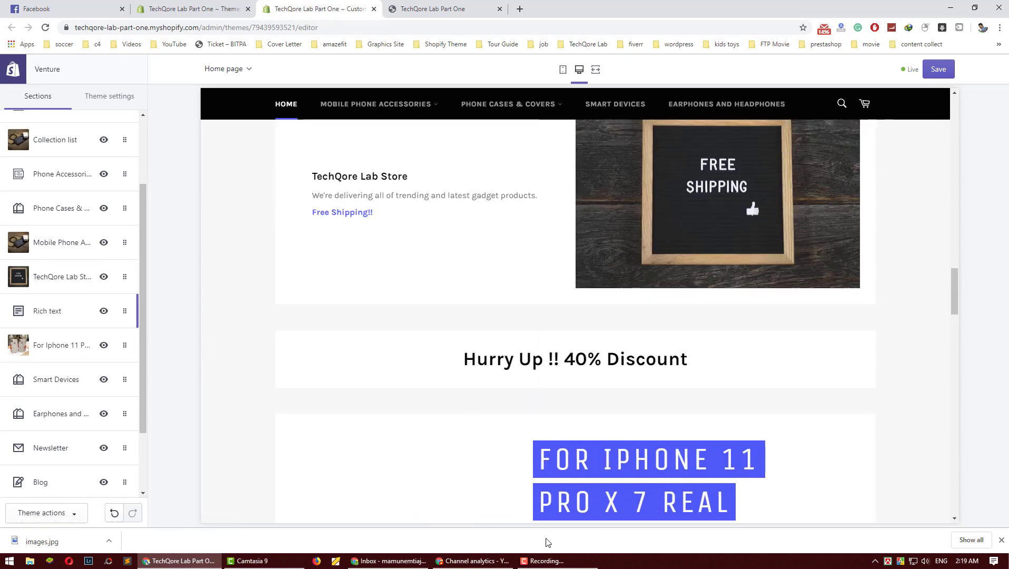
left_click(555, 564)
left_click(556, 565)
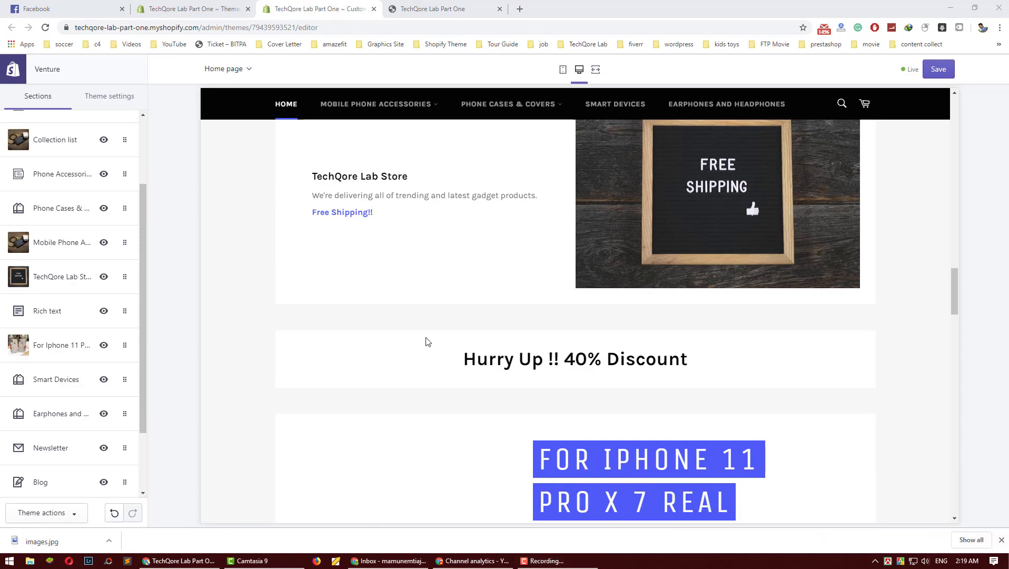
scroll(426, 342, "up", 6)
scroll(426, 342, "down", 6)
scroll(425, 342, "up", 8)
scroll(426, 338, "up", 8)
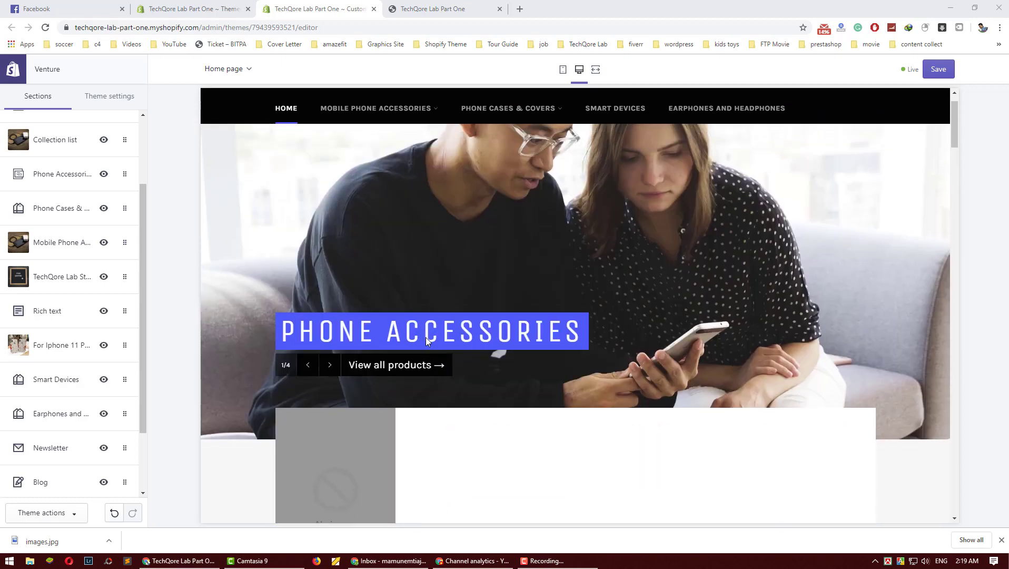
scroll(277, 412, "down", 2)
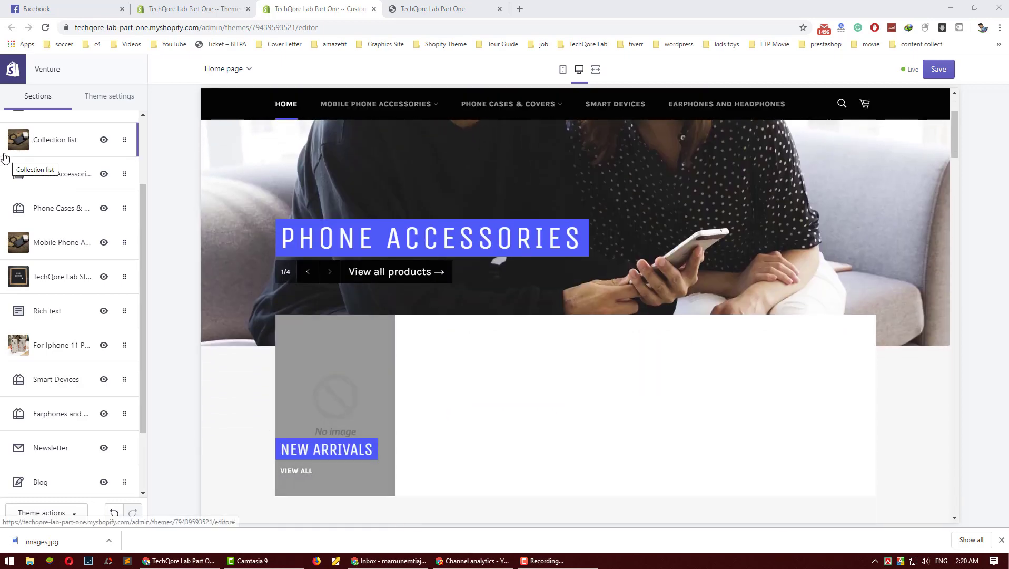
left_click(952, 74)
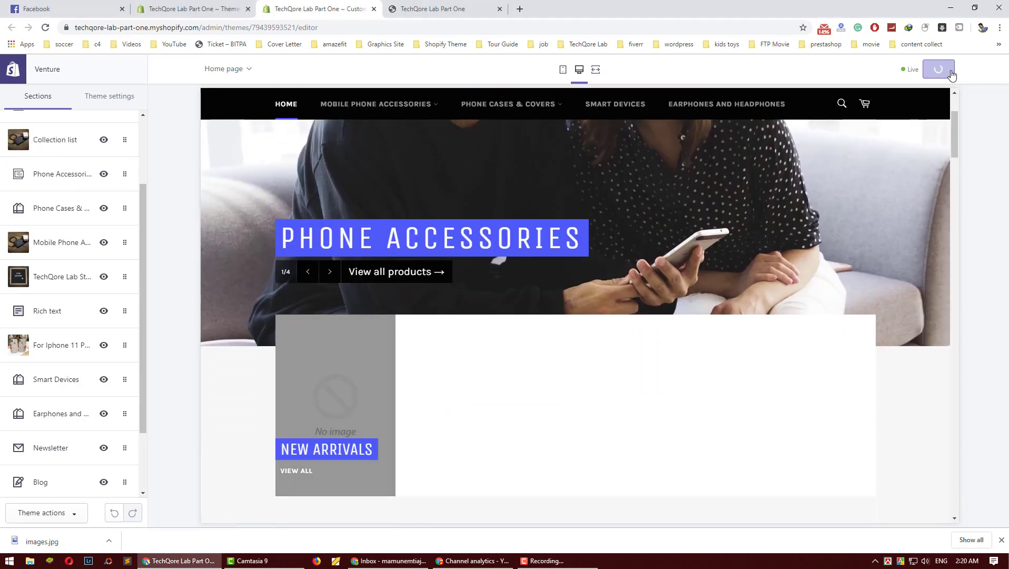
Open the list of all products in the store admin and look through it.
left_click(204, 4)
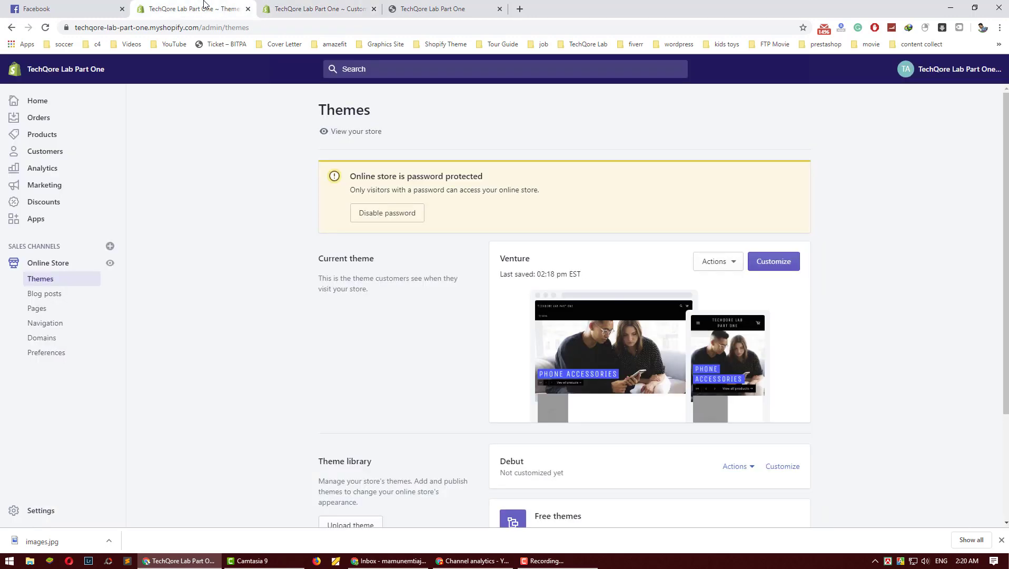
left_click(45, 136)
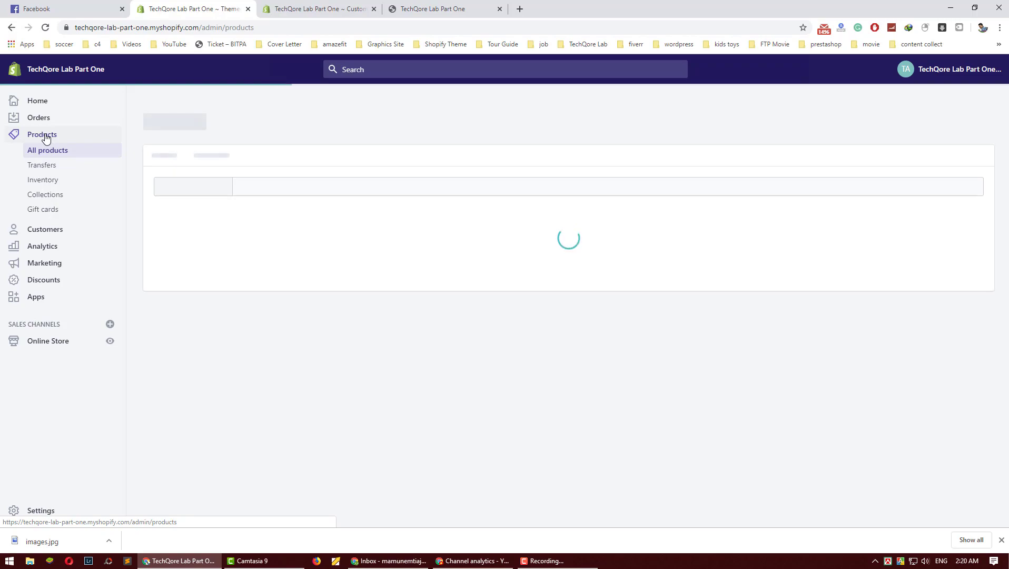
scroll(323, 213, "down", 5)
scroll(322, 212, "down", 5)
scroll(323, 212, "up", 10)
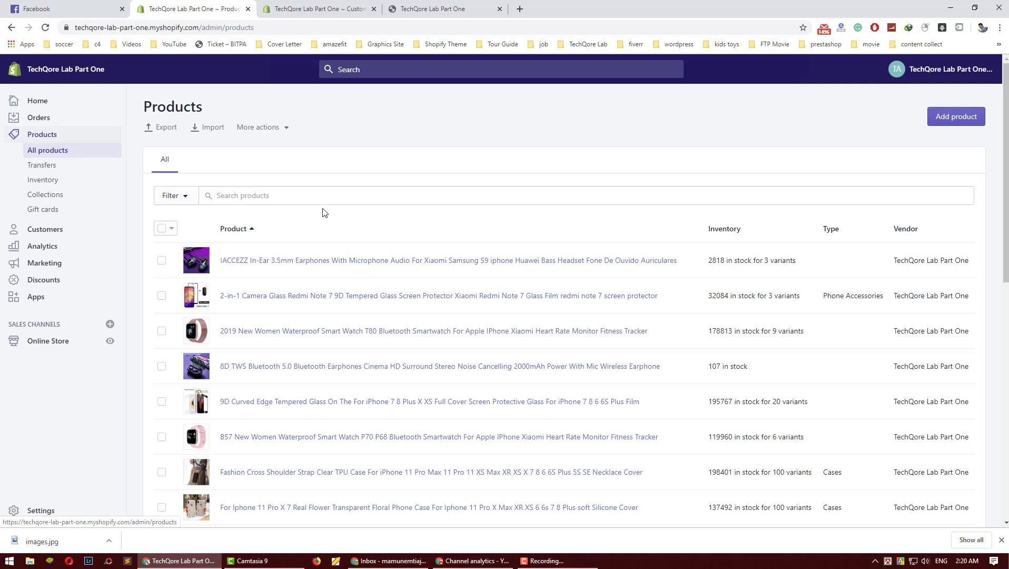
Select the !ACCEZZ earphones, 2019 New Women smart watch, 9D Curved Edge tempered glass, HIFI stereo earphones and Micro Type C powerbank case.
left_click(162, 260)
scroll(160, 263, "down", 1)
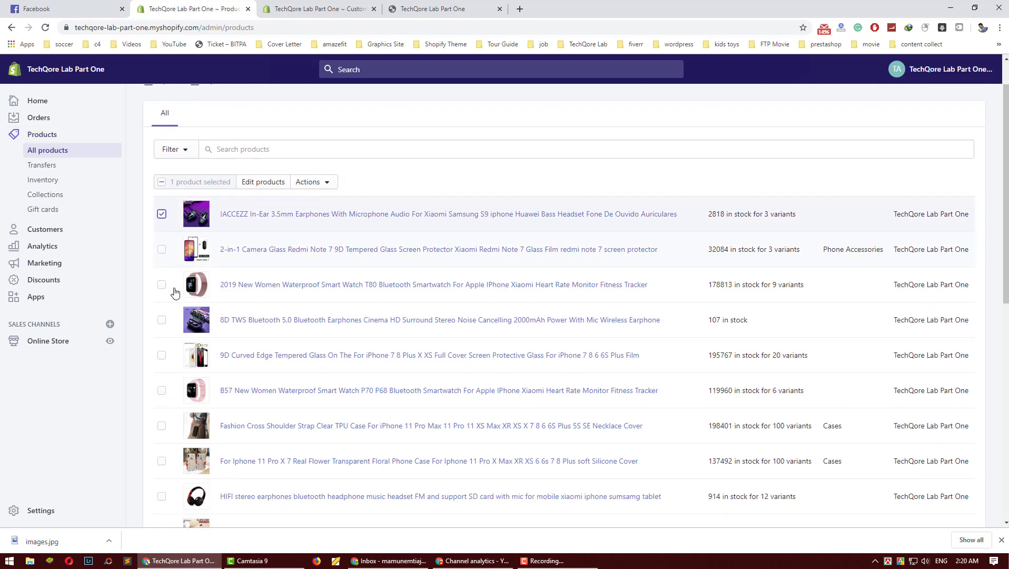
left_click(162, 279)
scroll(162, 271, "down", 2)
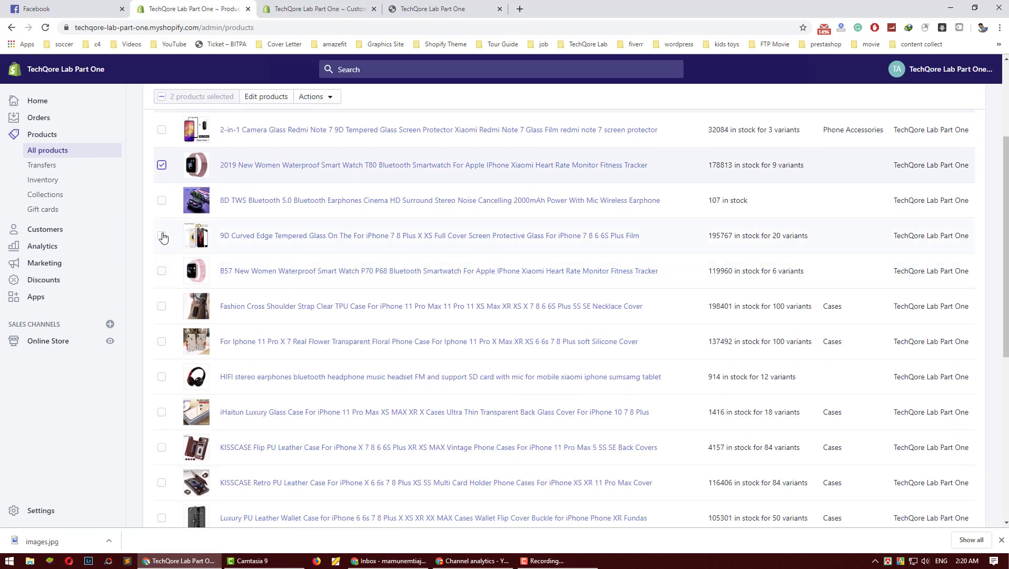
scroll(163, 238, "down", 2)
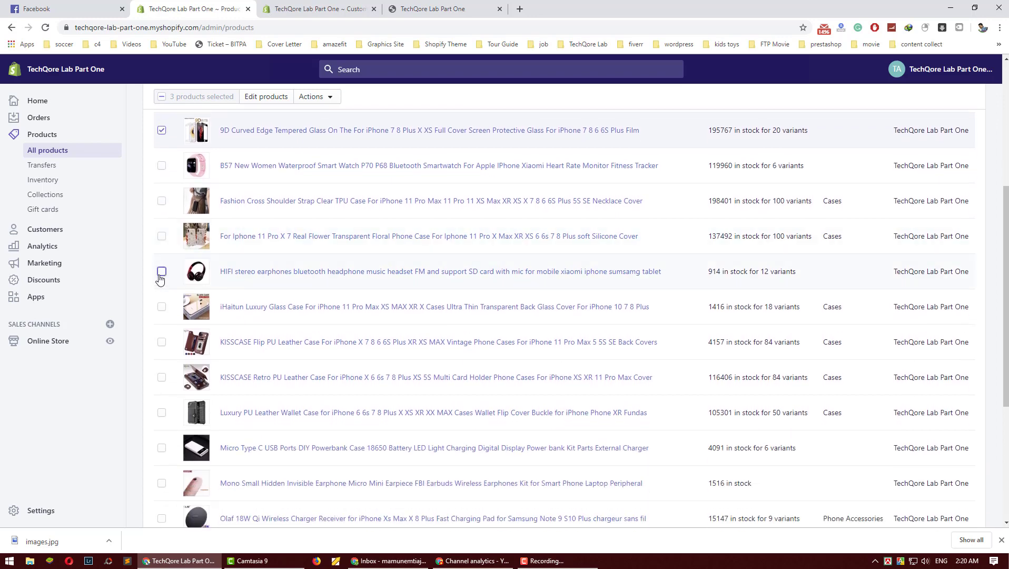
left_click(160, 274)
scroll(160, 285, "down", 3)
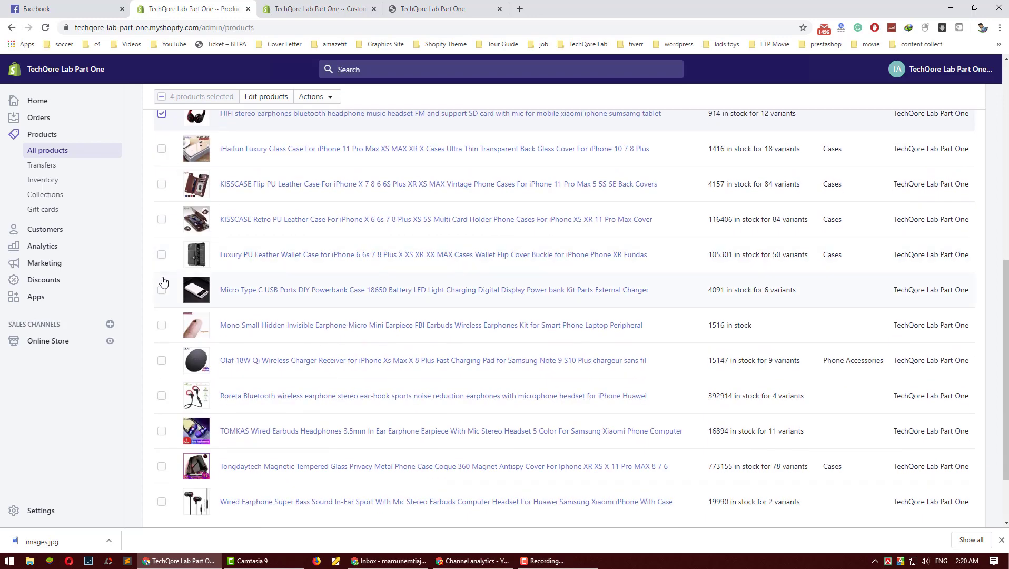
scroll(161, 293, "down", 2)
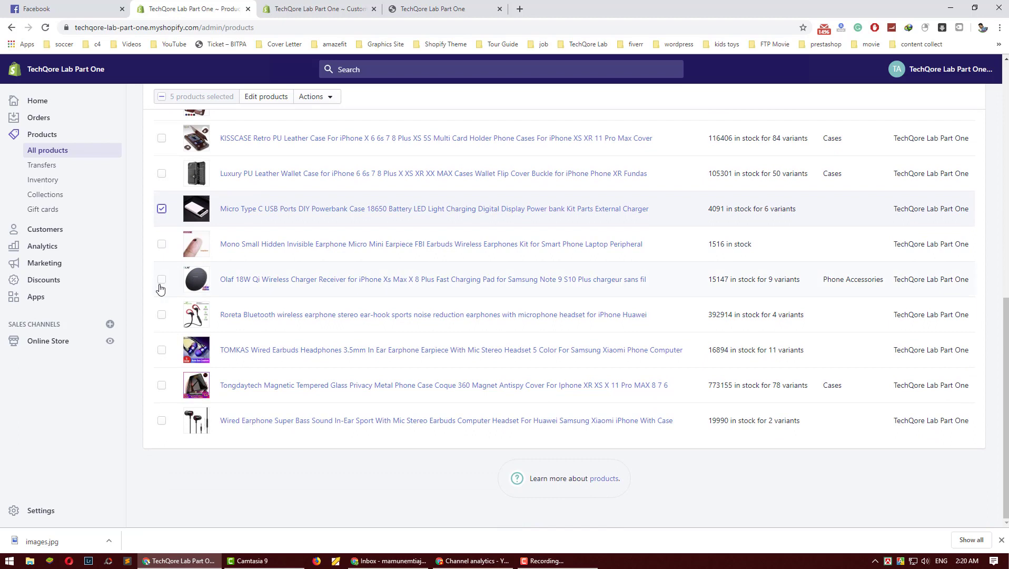
Add the Olaf wireless charger, Tongdaytech case, Luxury PU wallet case, KISSCASE Flip case and Fashion Cross Shoulder case to the selection.
left_click(162, 387)
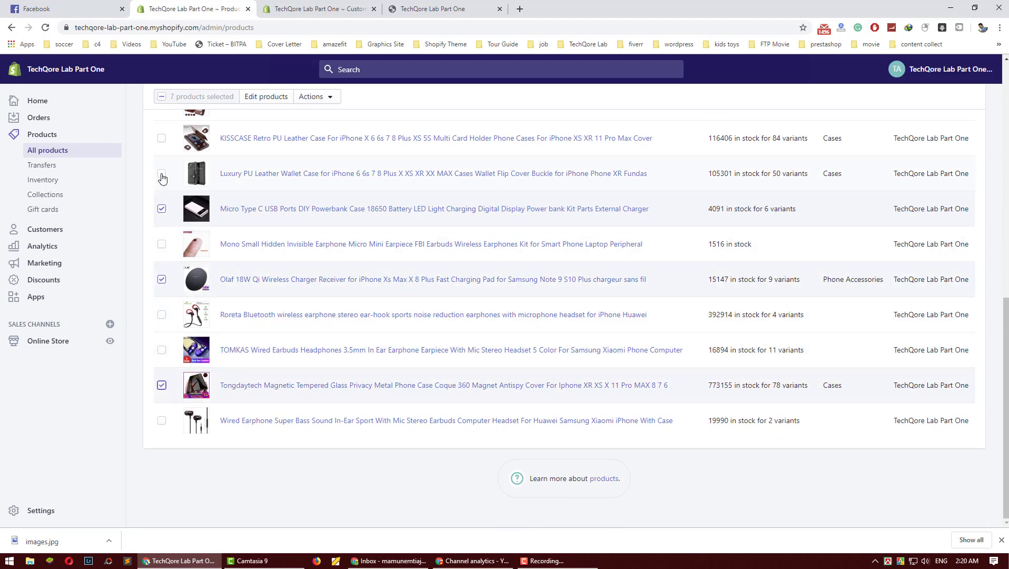
scroll(161, 221, "up", 4)
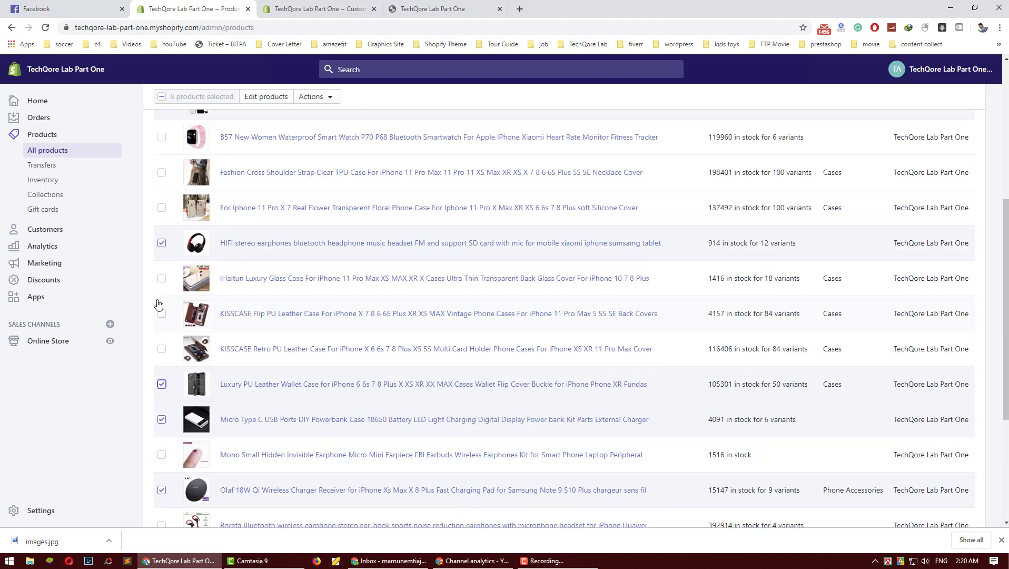
left_click(162, 313)
scroll(162, 312, "up", 1)
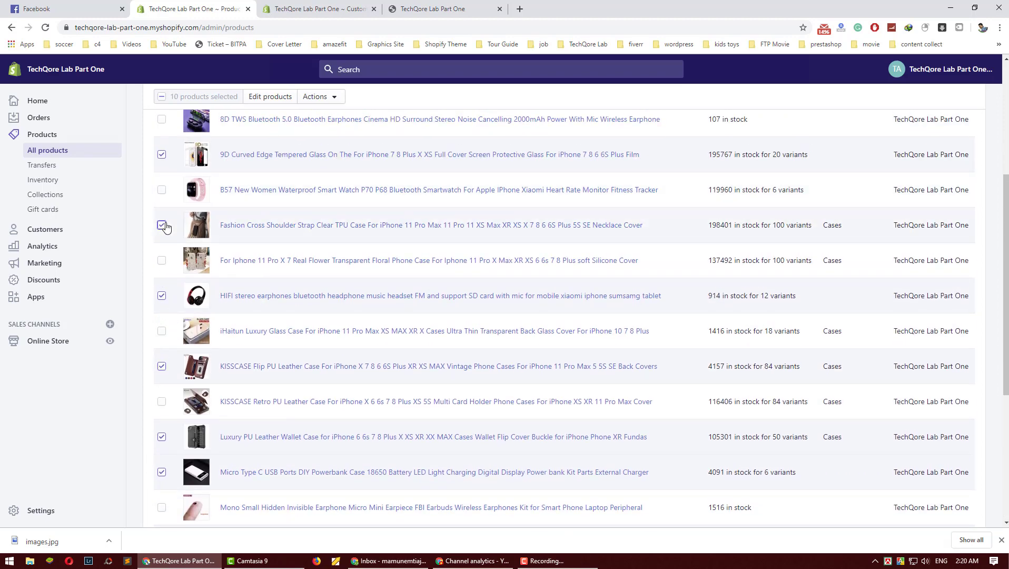
scroll(164, 226, "up", 2)
scroll(164, 316, "down", 3)
scroll(166, 326, "down", 4)
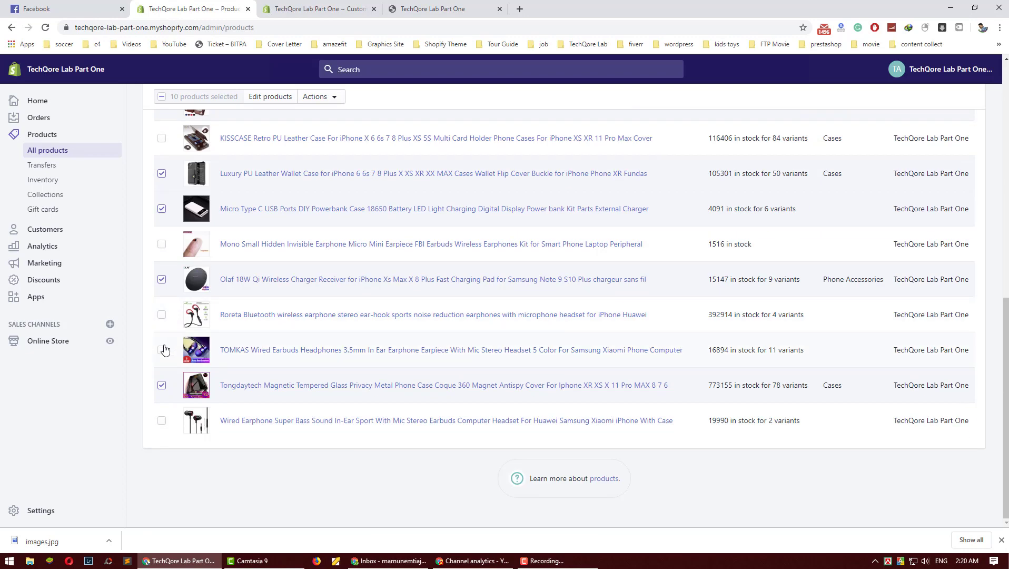
scroll(257, 248, "up", 9)
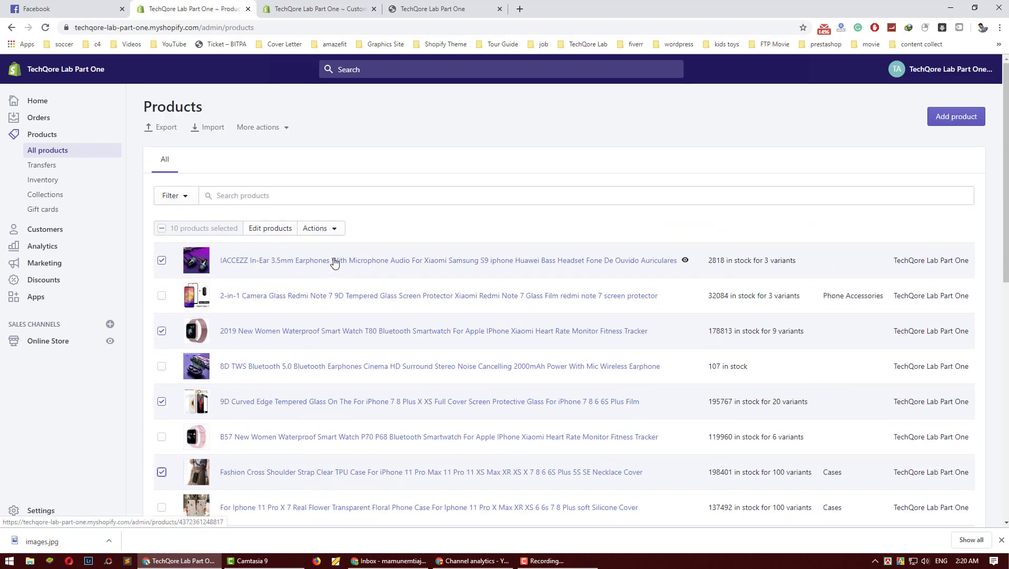
Open the !ACCEZZ In-Ear 3.5mm Earphones product page in a separate browser tab.
right_click(334, 262)
key("Escape")
right_click(359, 265)
left_click(374, 272)
left_click(347, 8)
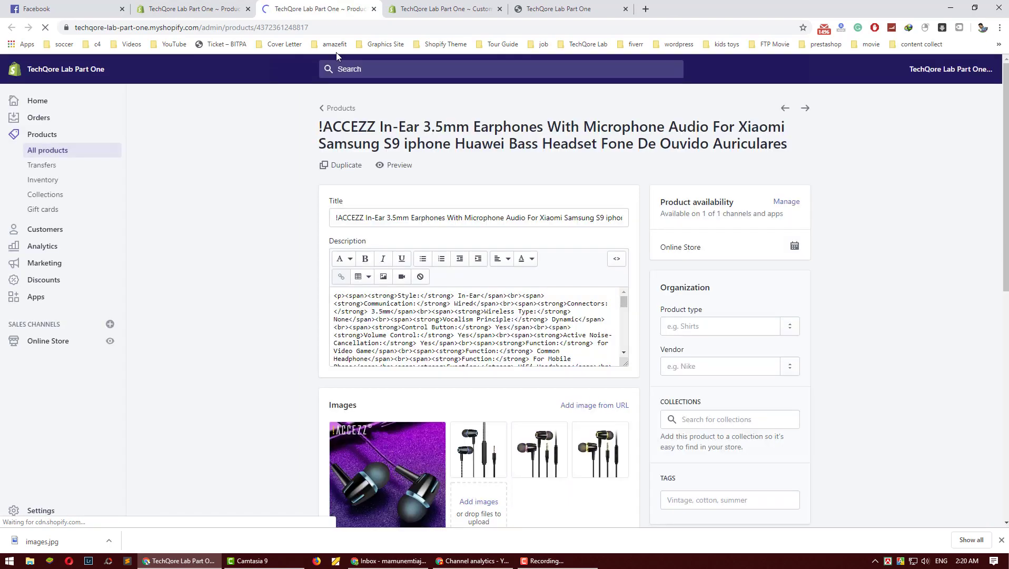
Examine the collections available for the !ACCEZZ earphones, close the product page and return to the product list.
scroll(285, 273, "down", 2)
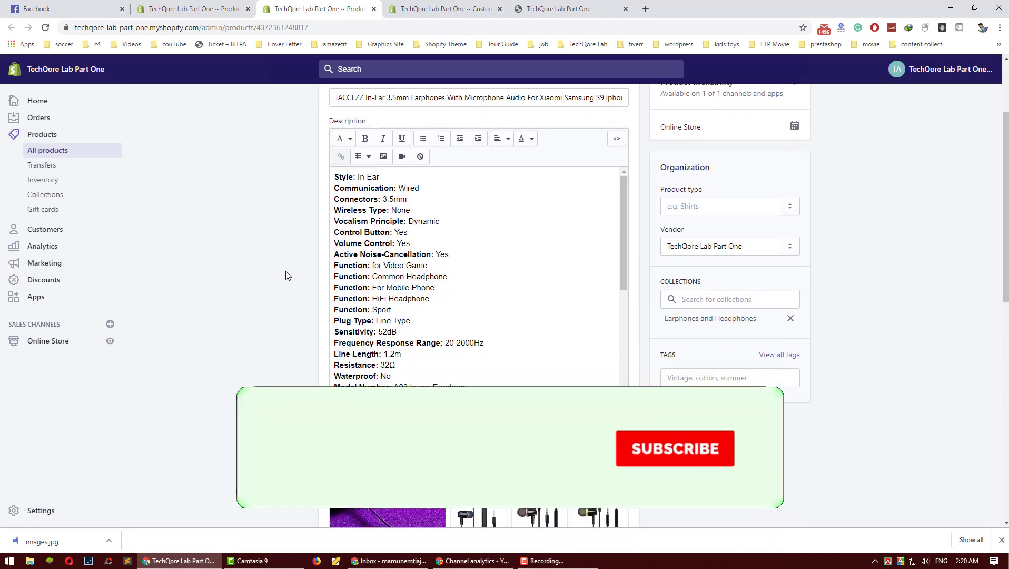
scroll(286, 275, "down", 1)
left_click(724, 261)
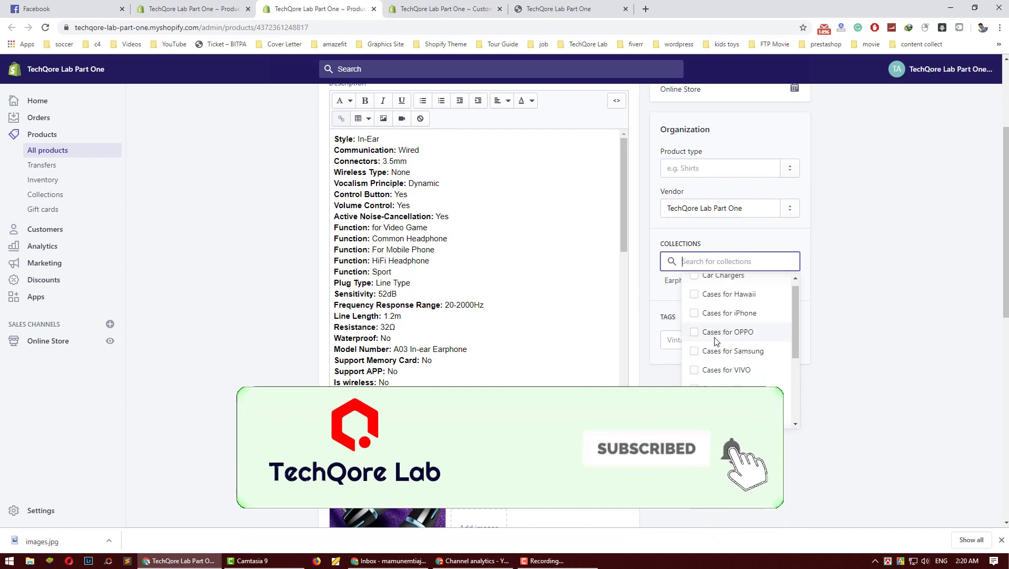
scroll(716, 341, "down", 3)
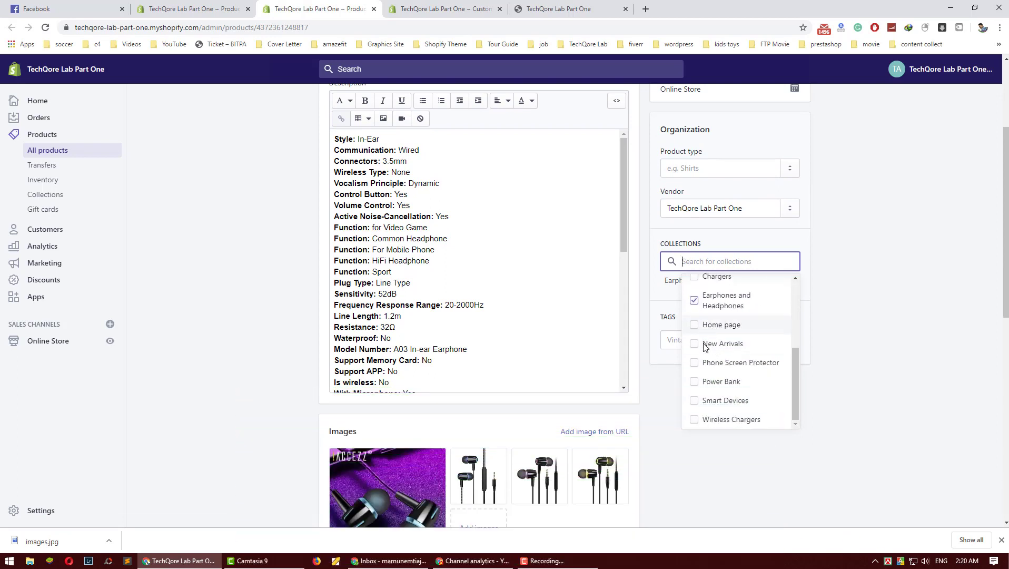
left_click(838, 334)
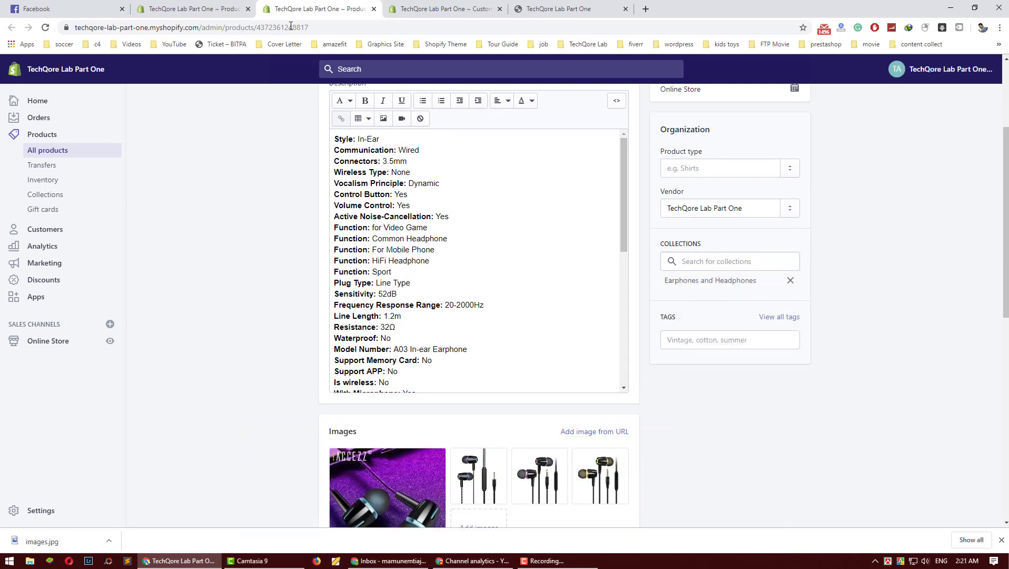
left_click(374, 9)
left_click(222, 9)
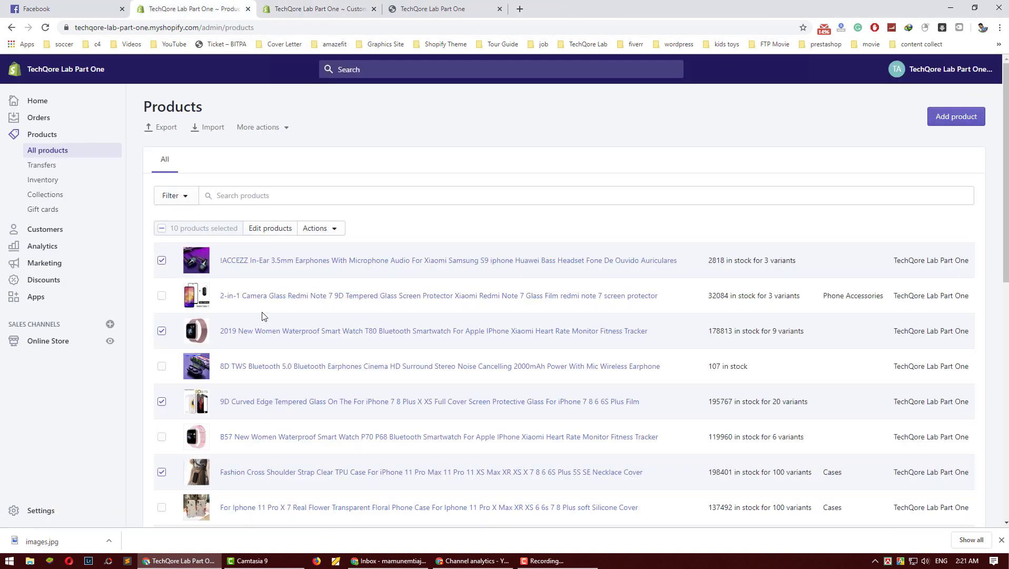
Add the ten selected products to the New Arrivals collection and save the assignment.
scroll(231, 285, "down", 10)
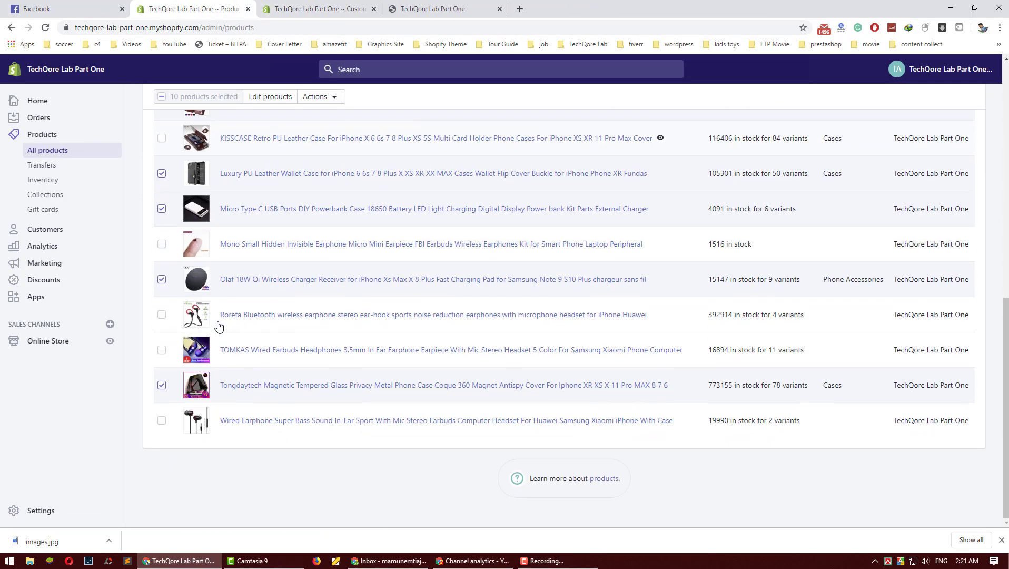
scroll(221, 321, "up", 10)
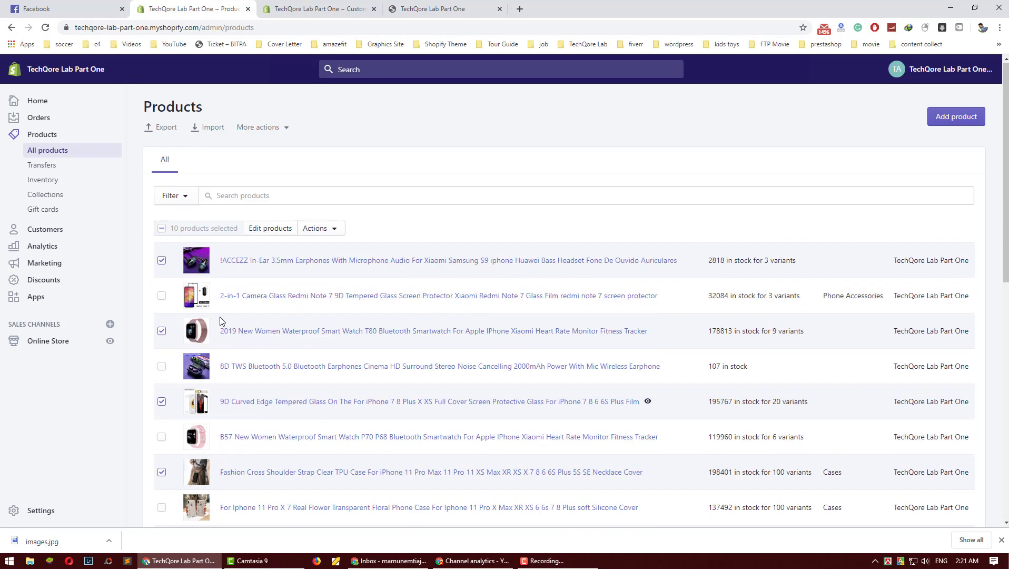
left_click(328, 230)
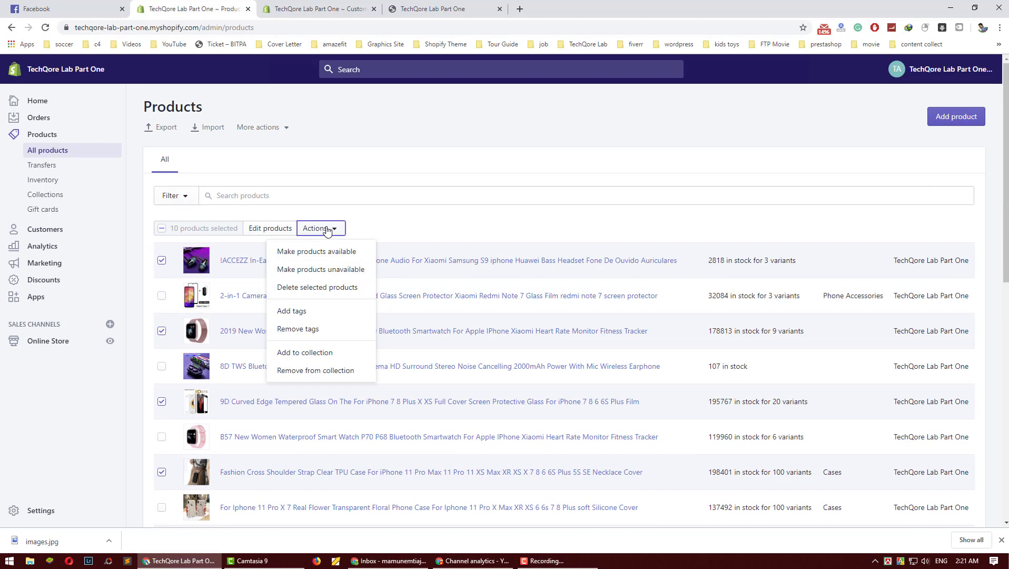
left_click(313, 353)
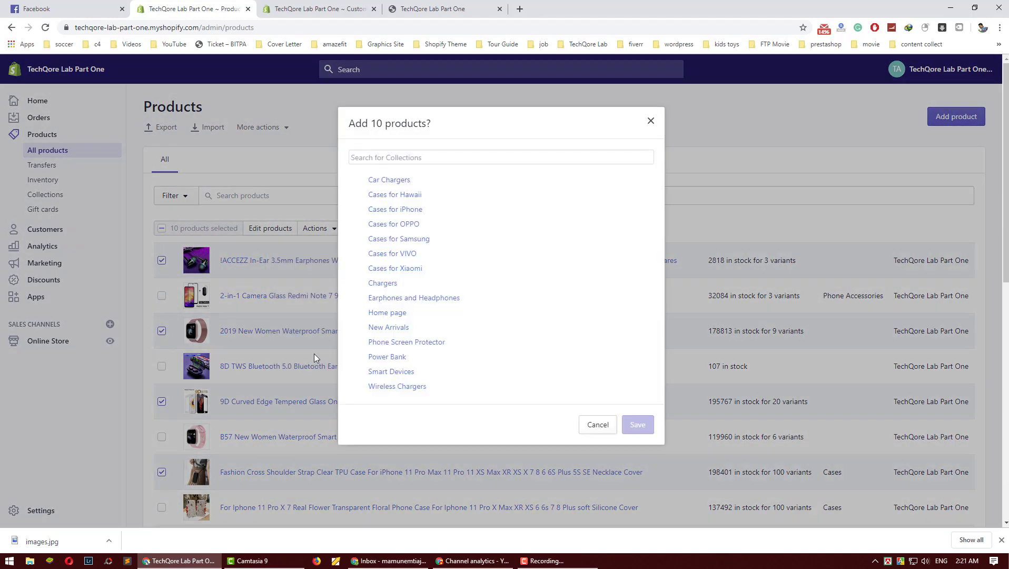
scroll(514, 254, "down", 2)
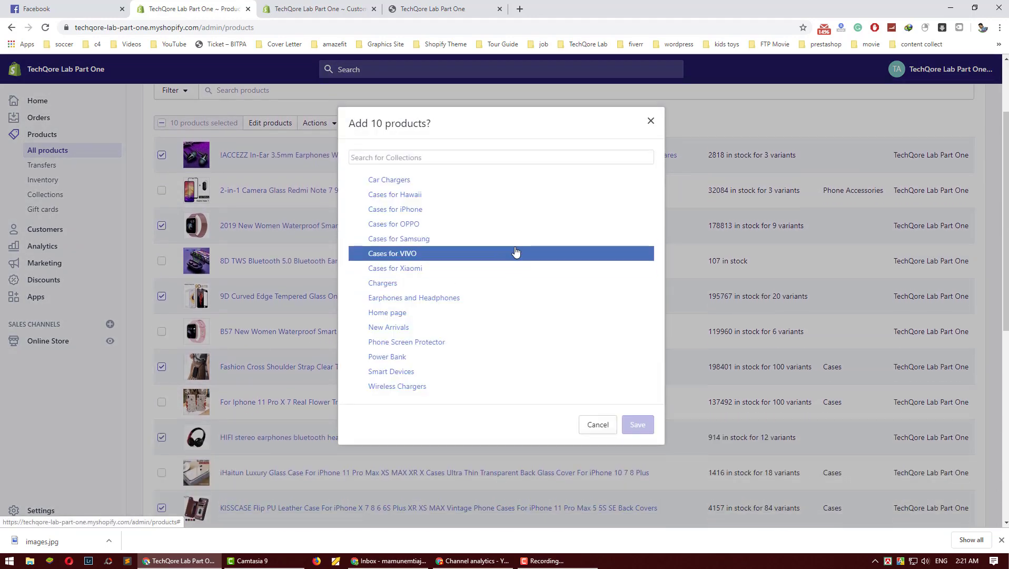
left_click(469, 335)
left_click(639, 457)
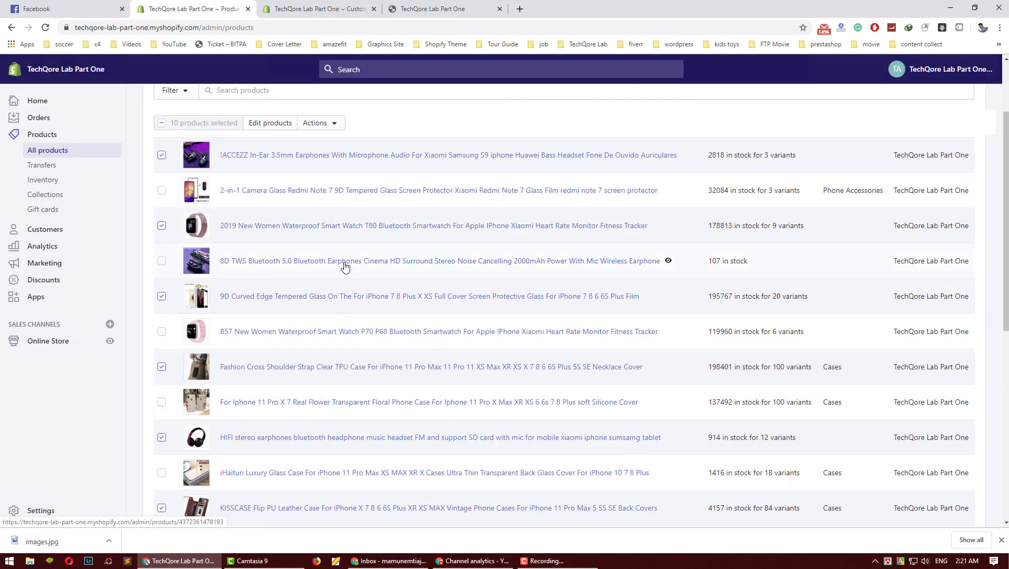
scroll(345, 266, "up", 2)
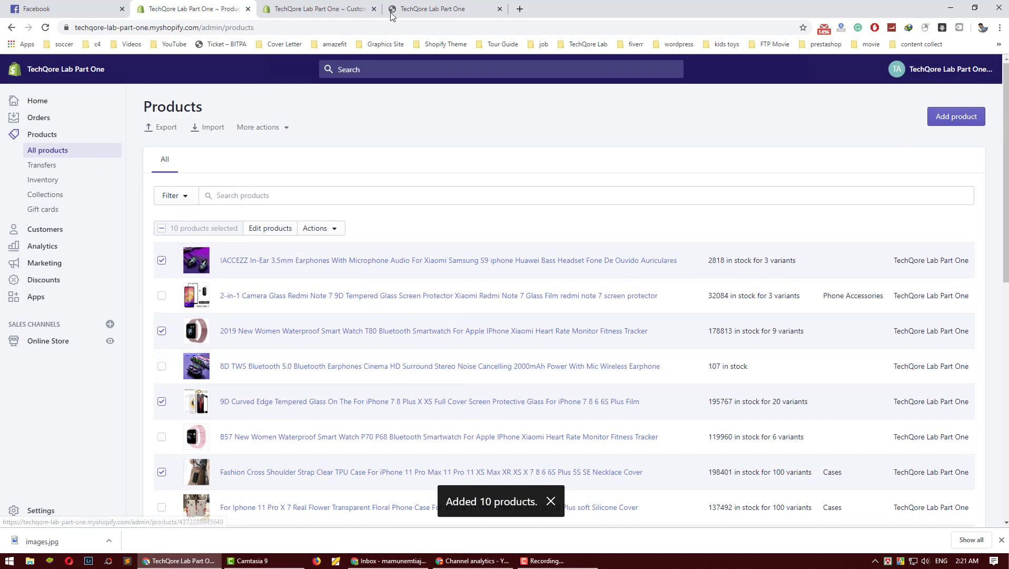
Switch to the storefront home page, reload it and examine the products in the New Arrivals section.
left_click(332, 8)
left_click(432, 9)
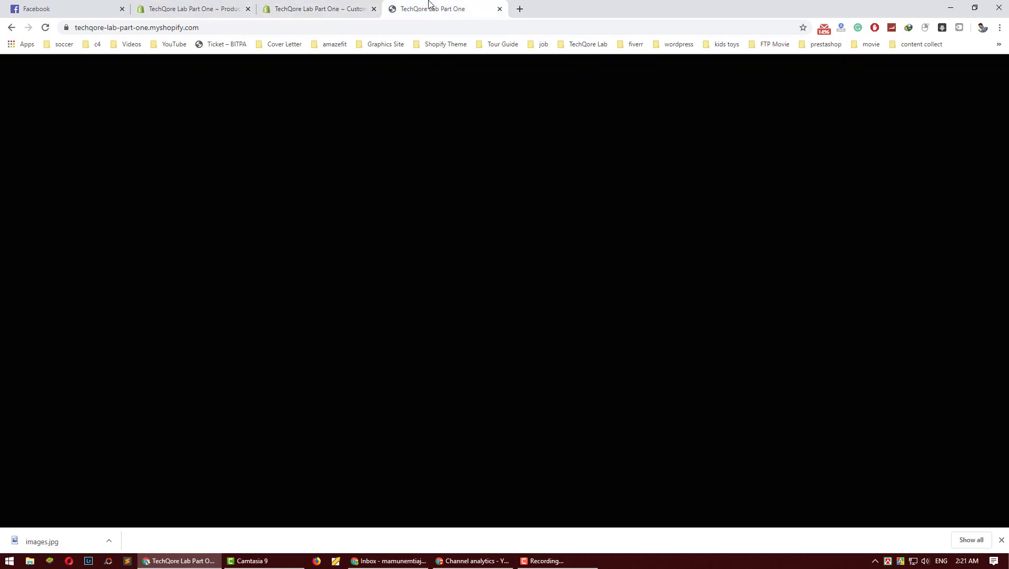
right_click(429, 9)
left_click(452, 26)
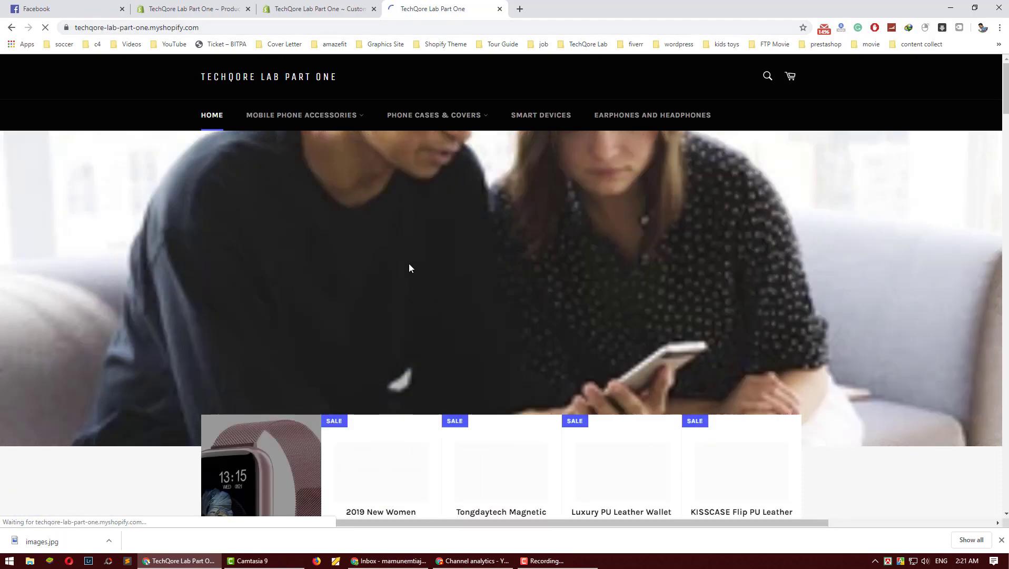
scroll(408, 266, "down", 5)
scroll(391, 284, "down", 2)
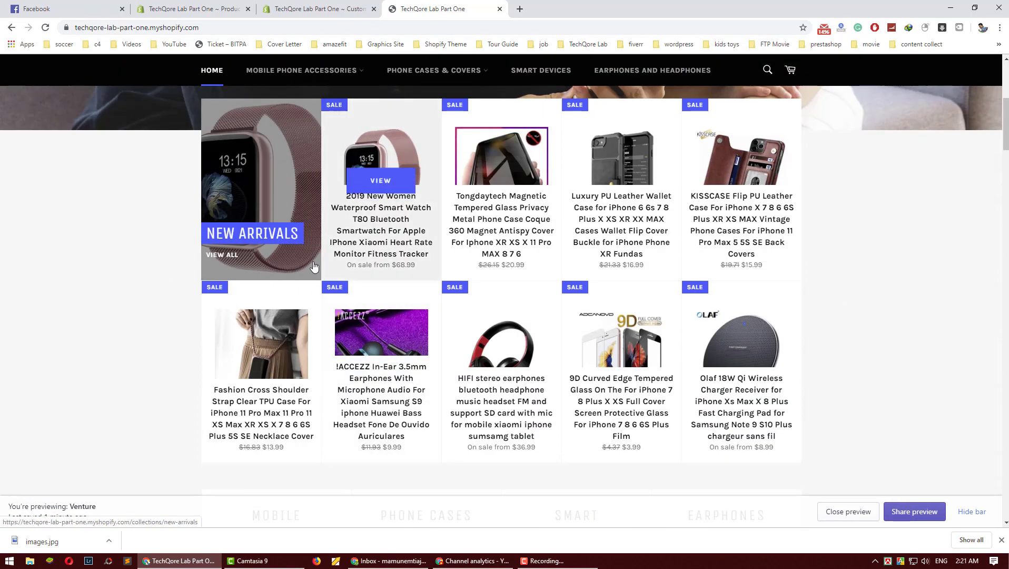
scroll(313, 275, "up", 3)
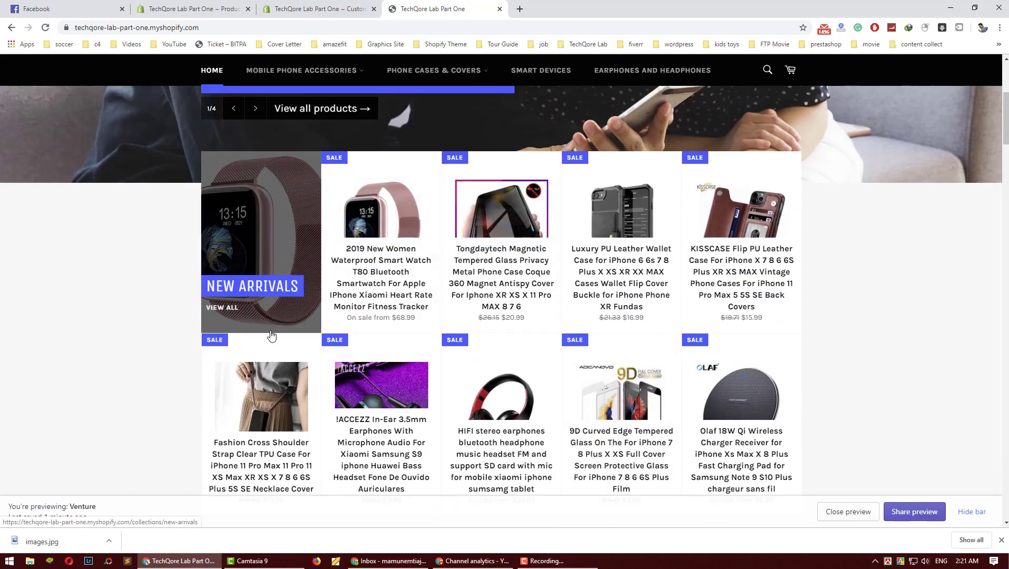
scroll(271, 332, "down", 1)
scroll(300, 314, "up", 2)
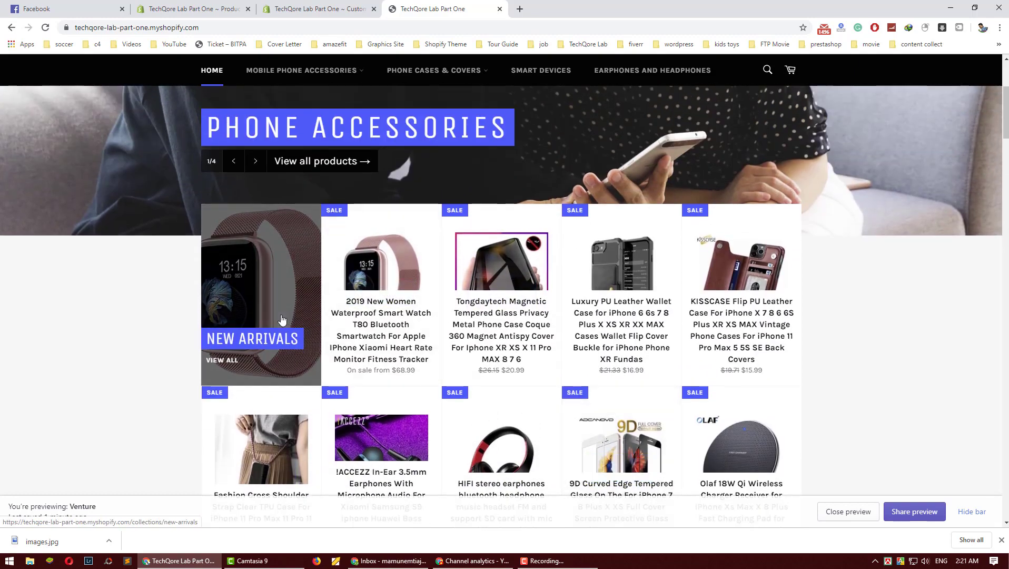
scroll(282, 319, "down", 4)
scroll(282, 318, "up", 6)
scroll(281, 319, "down", 6)
scroll(282, 319, "down", 6)
scroll(282, 319, "up", 14)
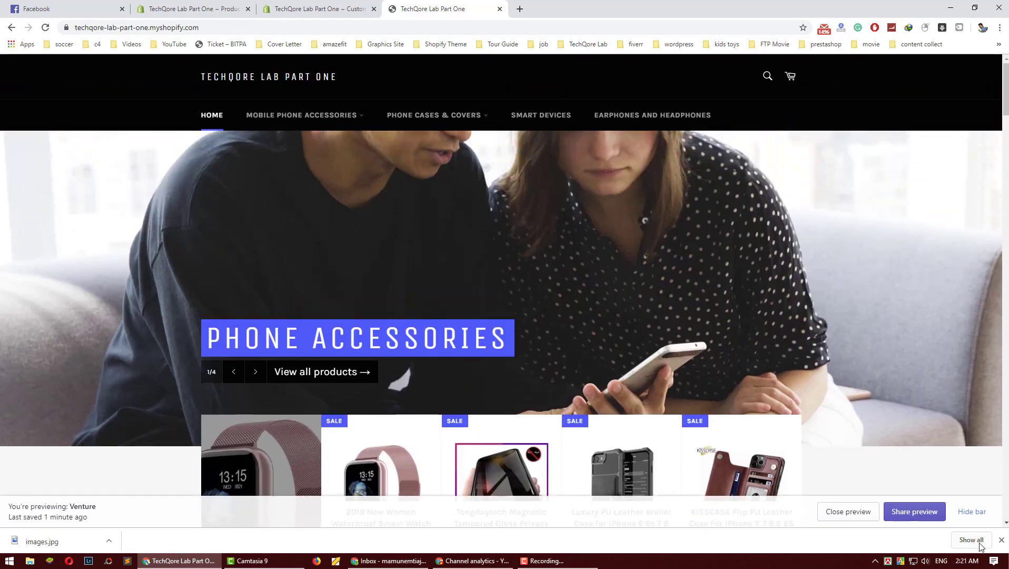
Dismiss the downloads bar, close the theme preview and examine the whole storefront home page down to the Blog section and footer.
left_click(1000, 540)
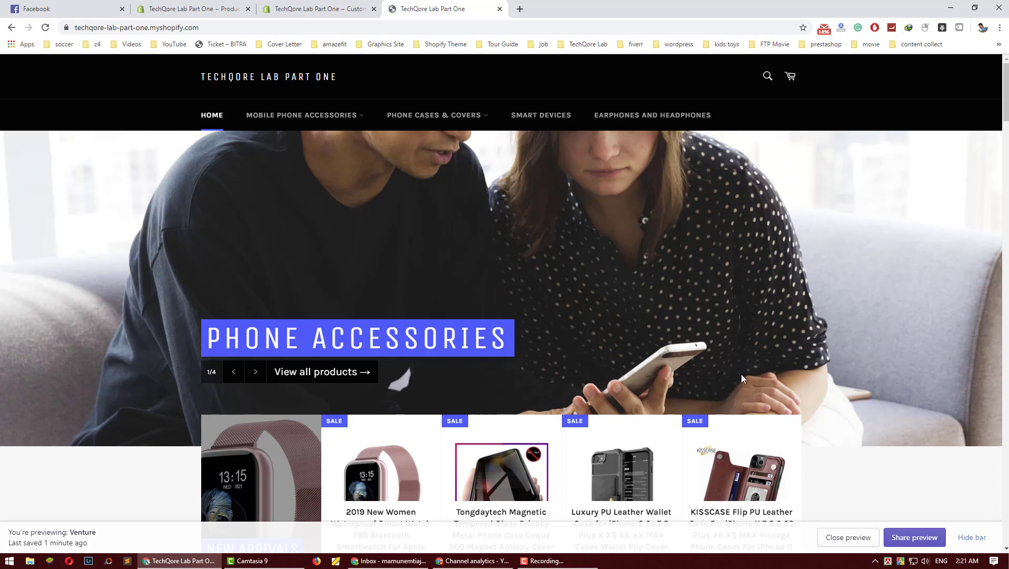
left_click(843, 546)
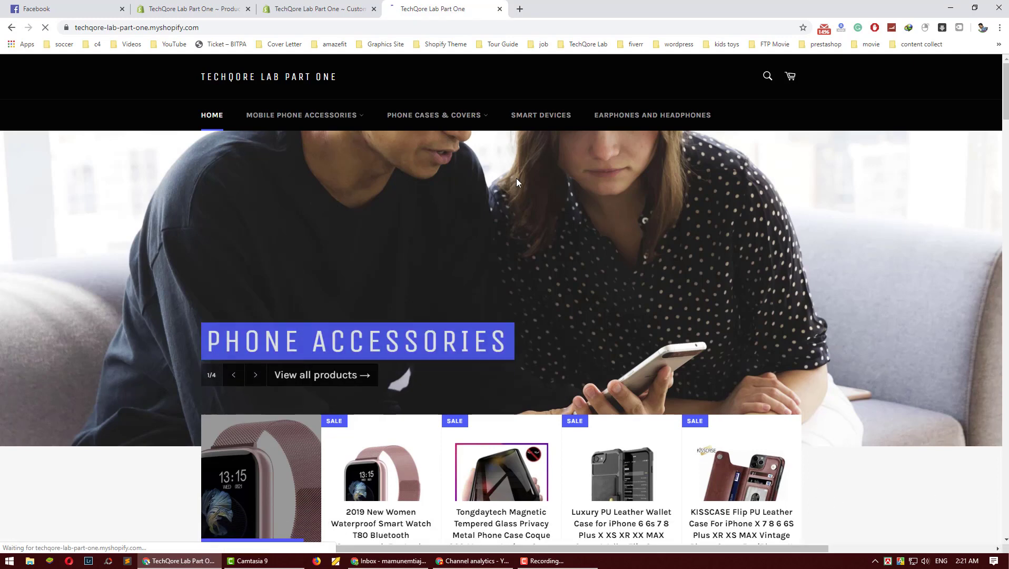
scroll(458, 165, "down", 10)
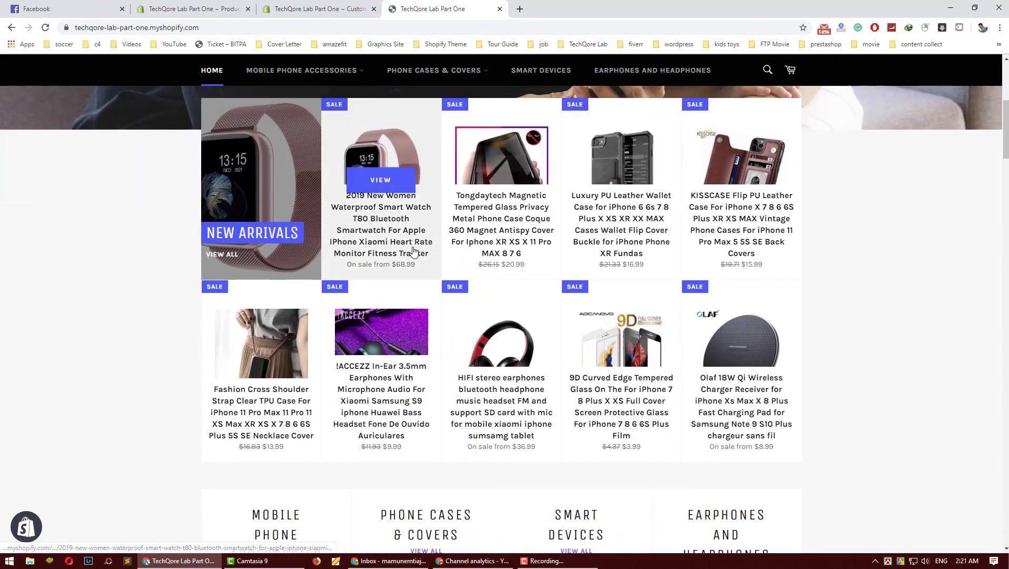
scroll(425, 230, "down", 7)
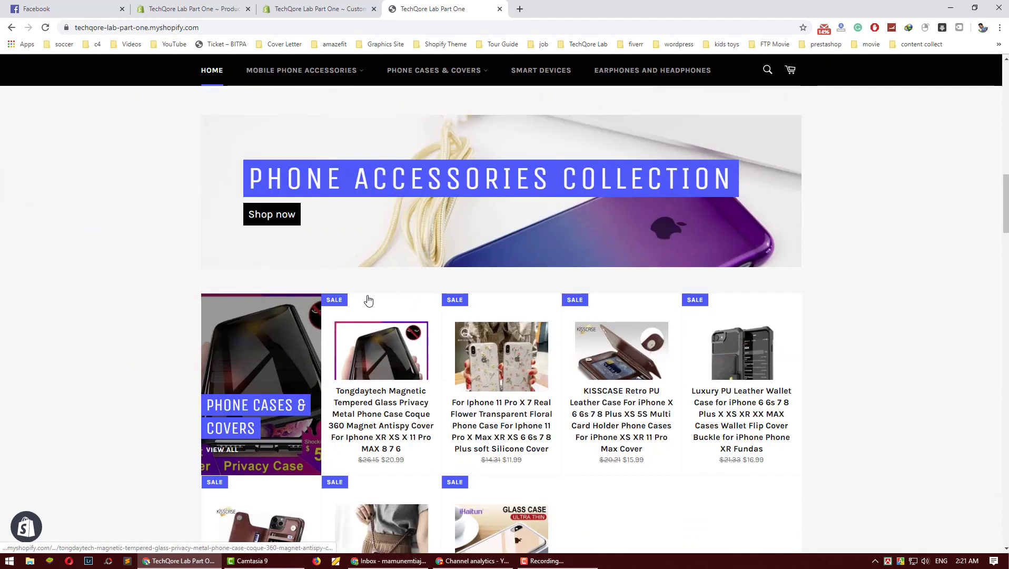
scroll(384, 236, "down", 13)
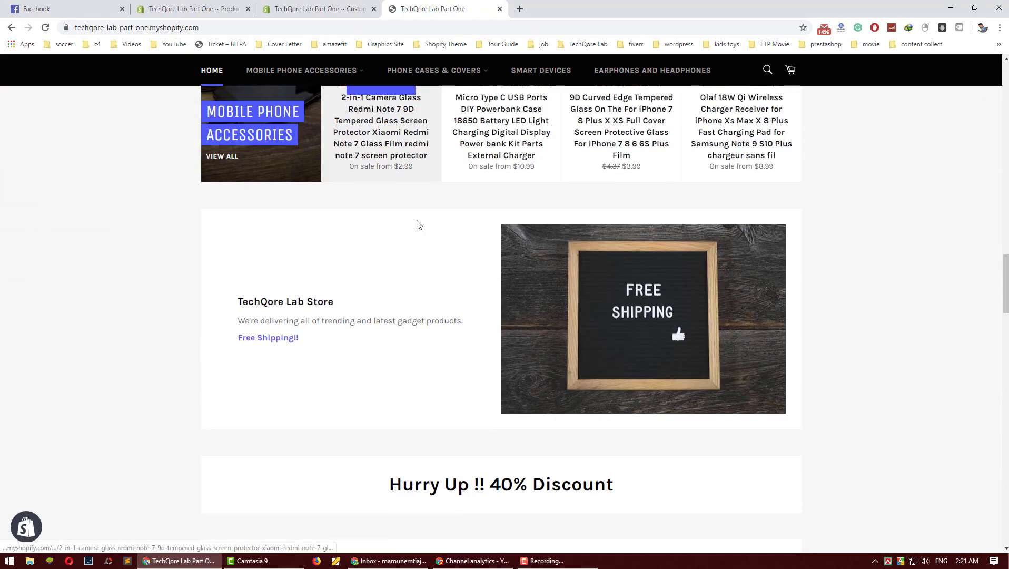
scroll(421, 222, "down", 17)
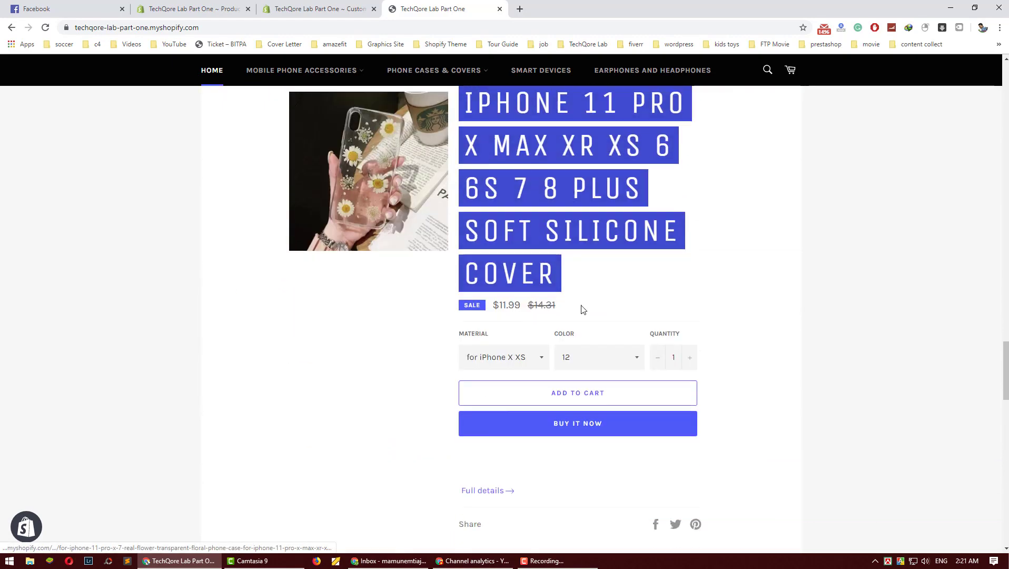
scroll(479, 322, "down", 7)
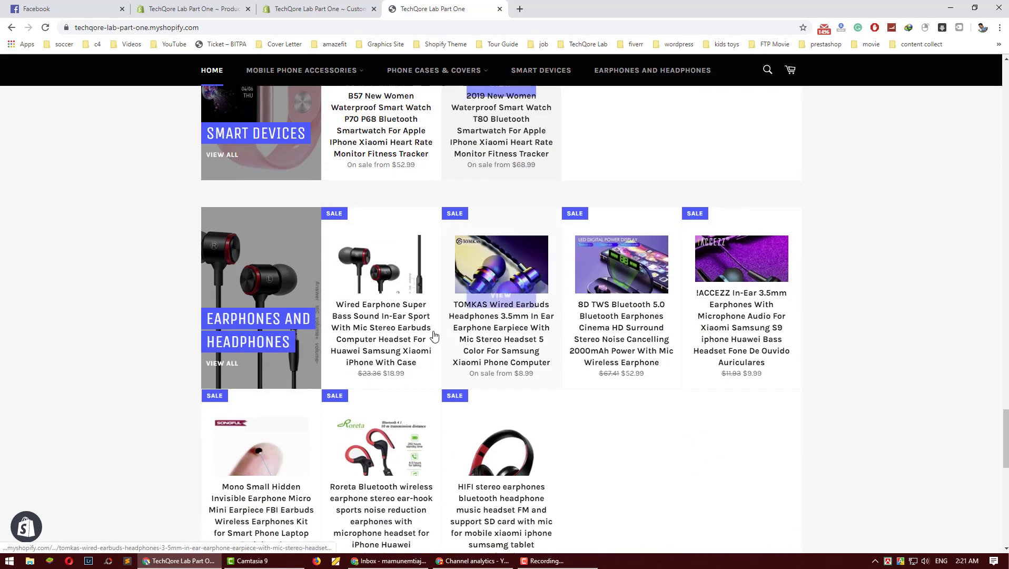
scroll(309, 323, "down", 13)
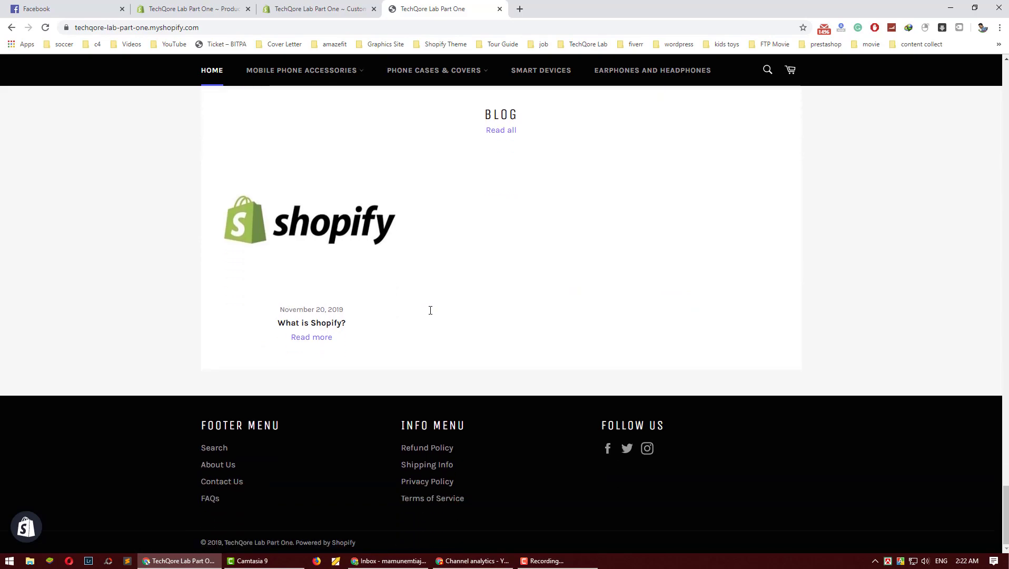
scroll(430, 311, "up", 20)
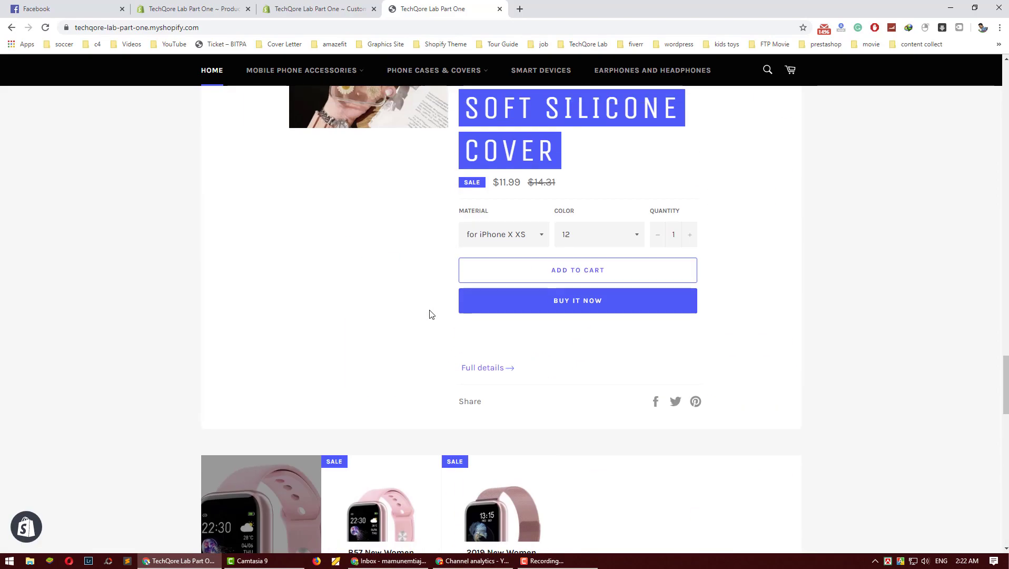
scroll(429, 311, "up", 10)
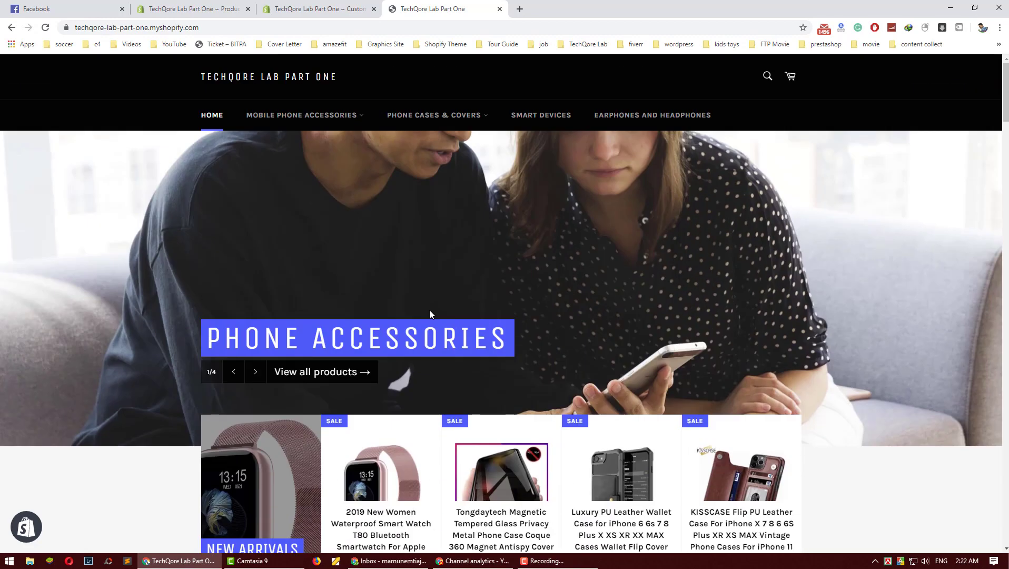
Return to the theme editor, switch from the home page to the Product pages template and look over the product preview.
left_click(339, 7)
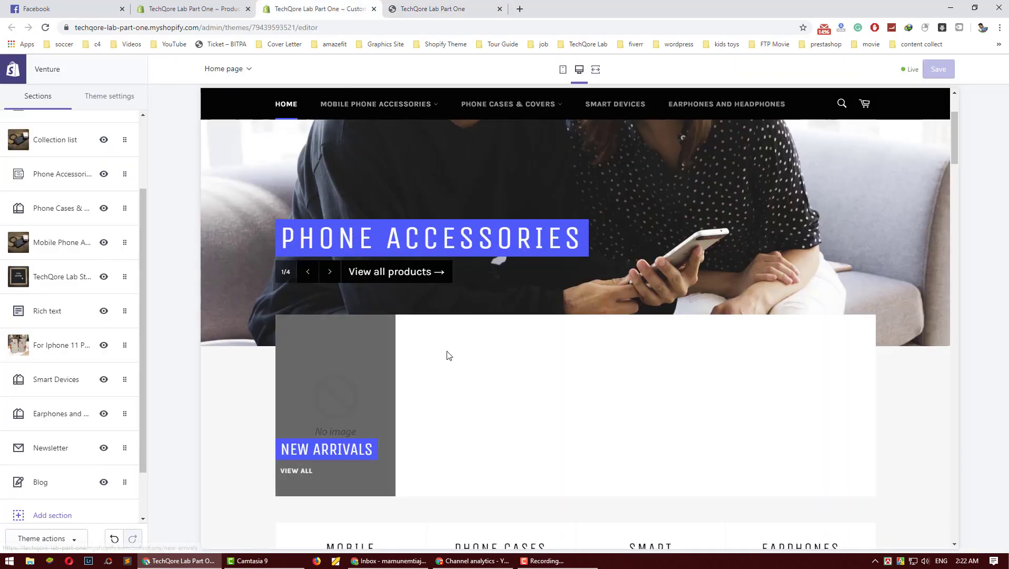
scroll(462, 328, "up", 3)
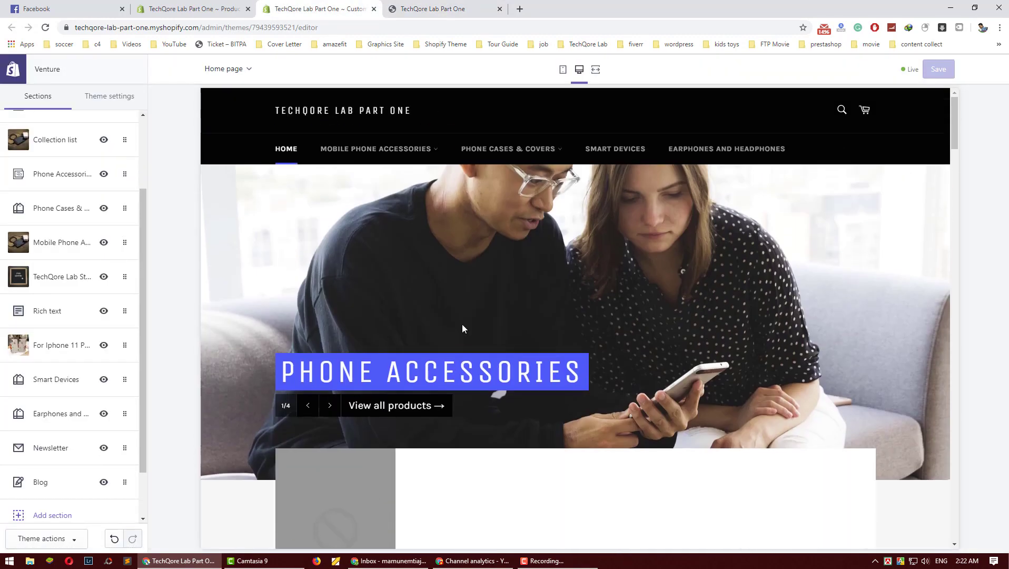
left_click(246, 71)
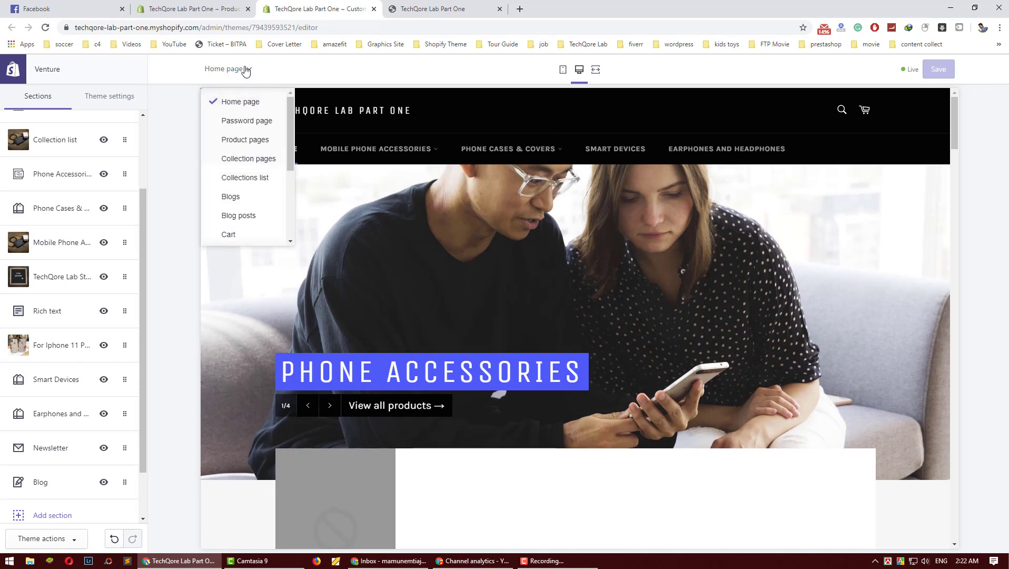
left_click(250, 148)
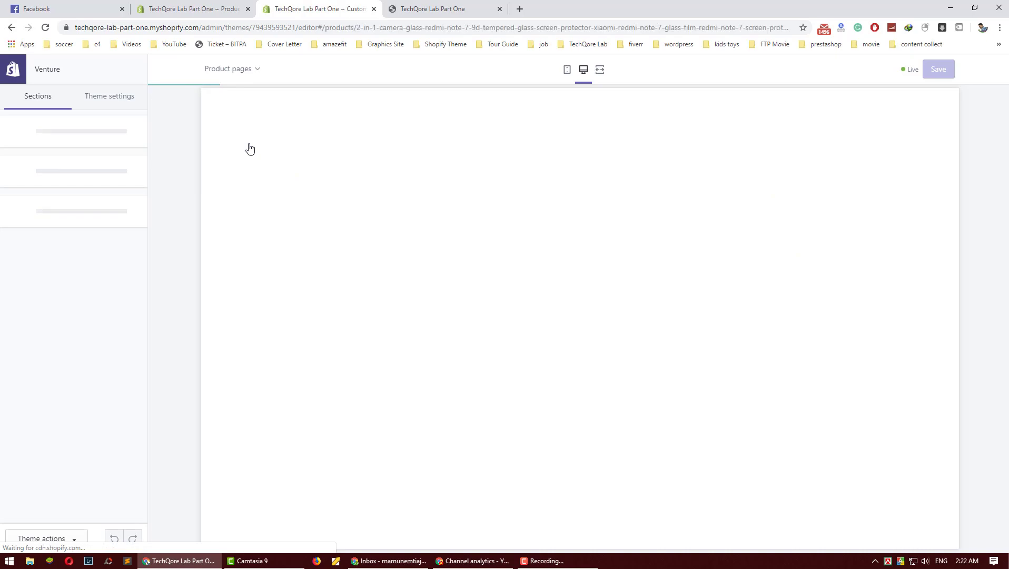
scroll(684, 263, "down", 12)
scroll(677, 267, "up", 10)
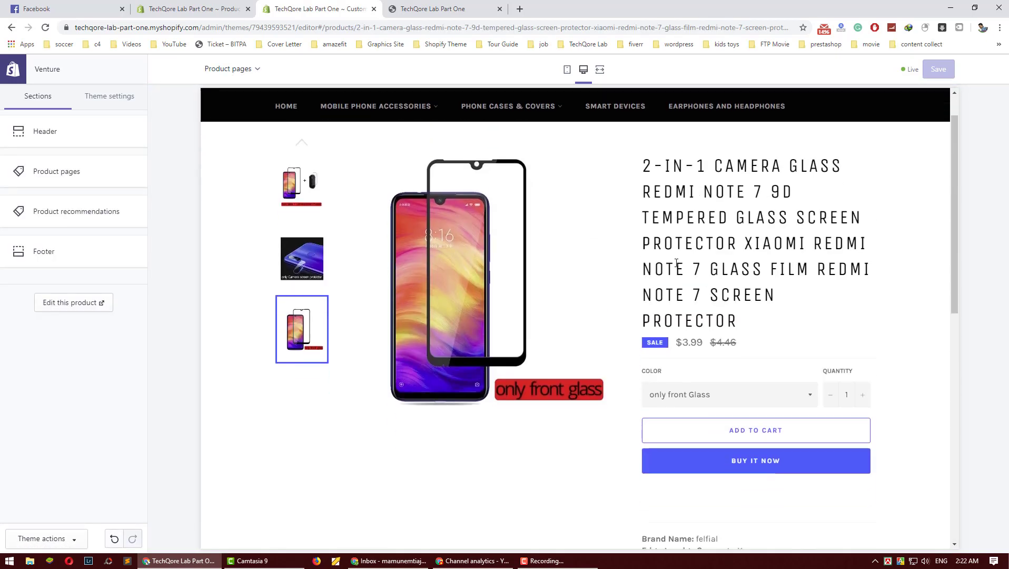
scroll(676, 267, "down", 2)
Review the Product pages section's settings, check its theme settings and return to the section list.
left_click(42, 179)
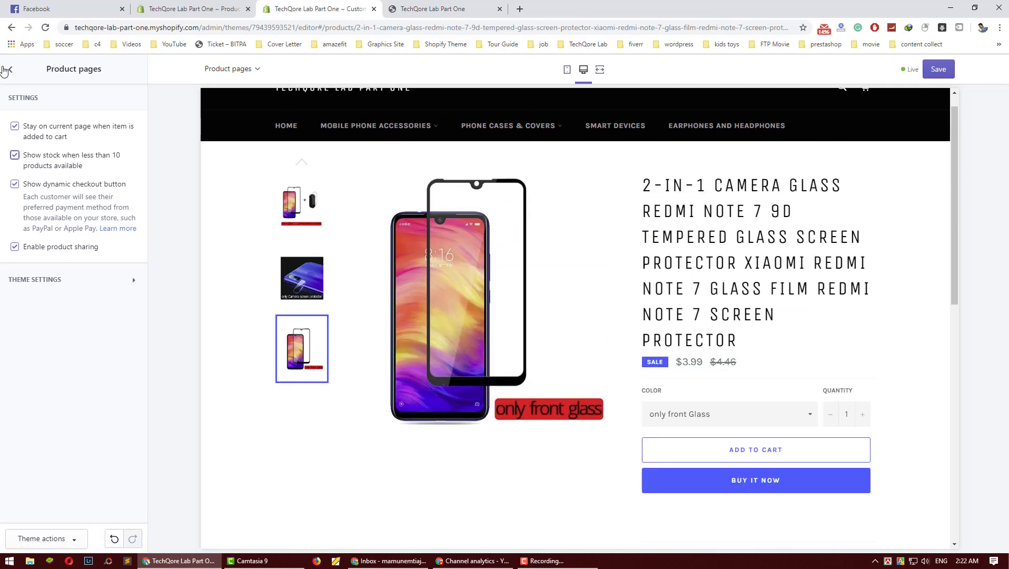
left_click(59, 285)
left_click(58, 279)
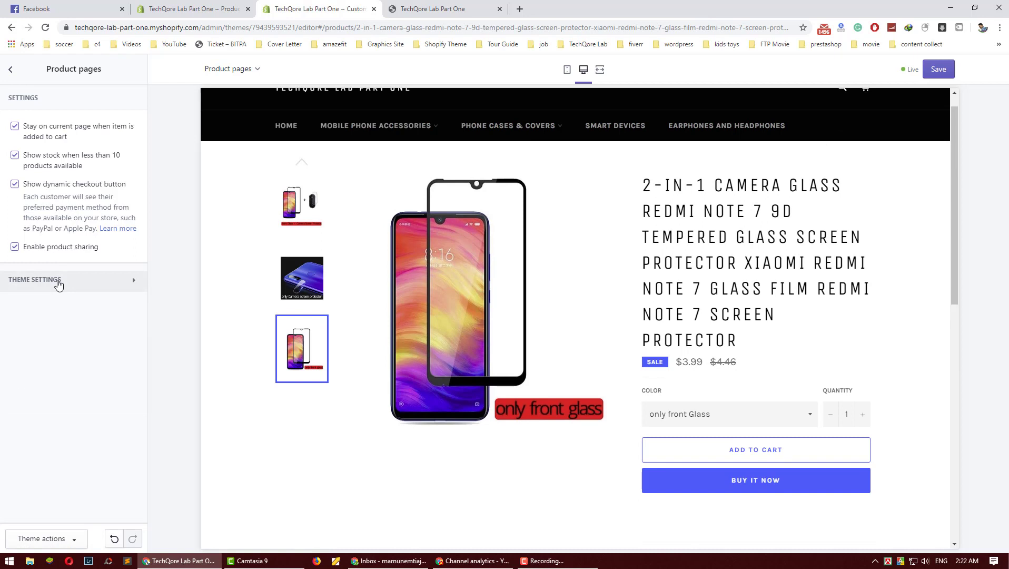
left_click(58, 283)
left_click(53, 282)
left_click(10, 69)
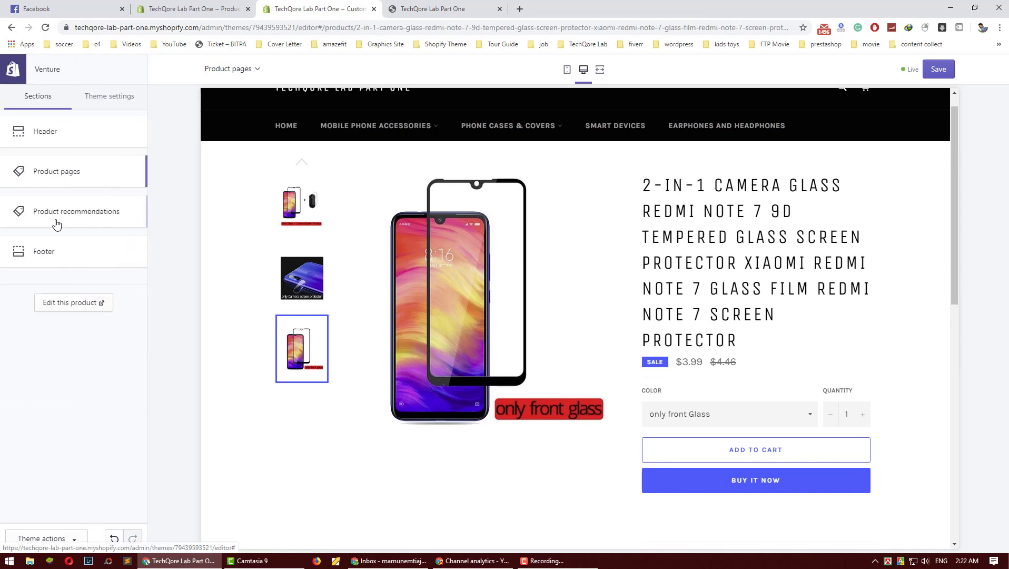
Open the Product recommendations section's settings and examine the "You may also like" block in the product page preview.
left_click(57, 221)
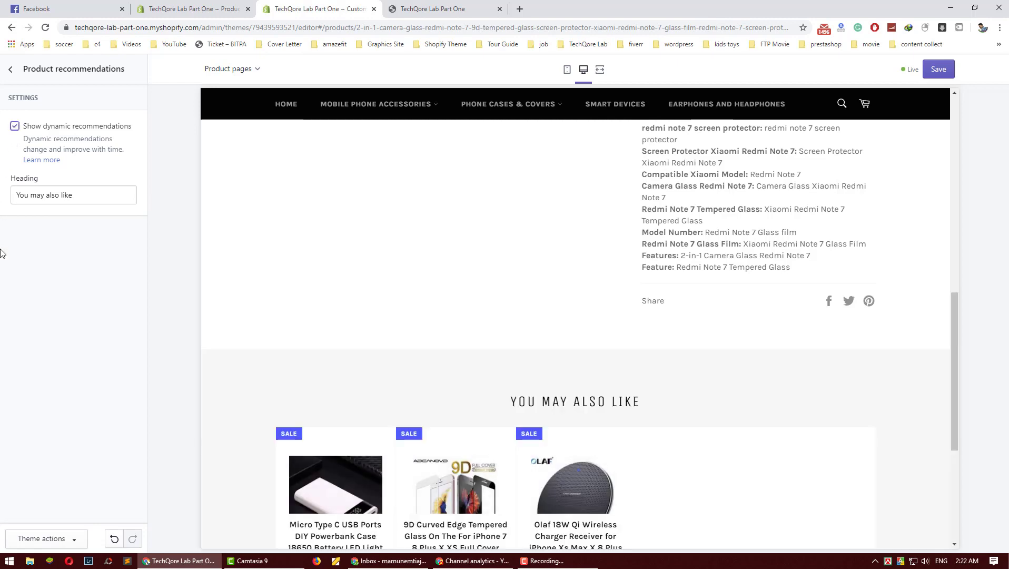
scroll(339, 292, "up", 12)
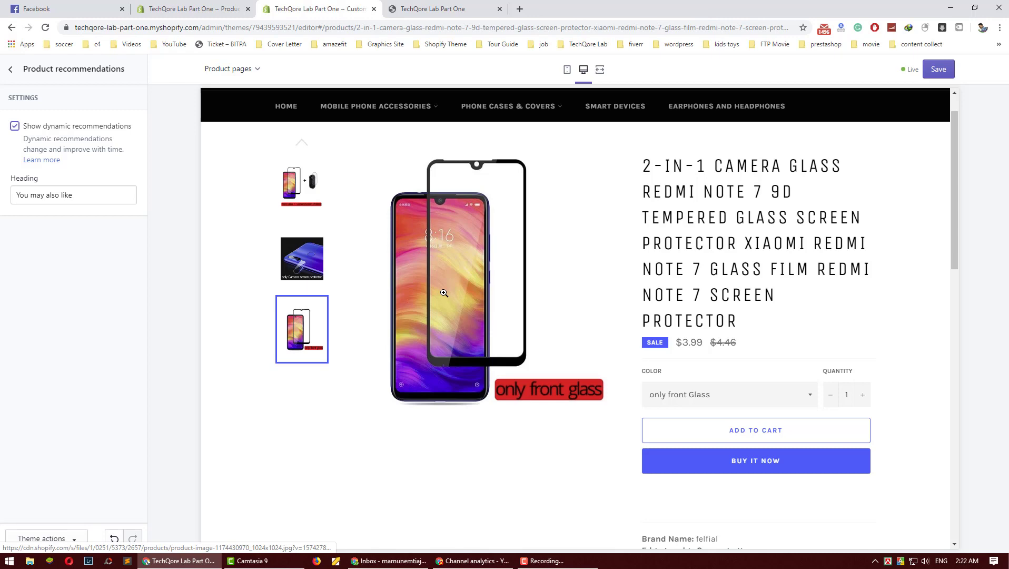
scroll(444, 293, "down", 10)
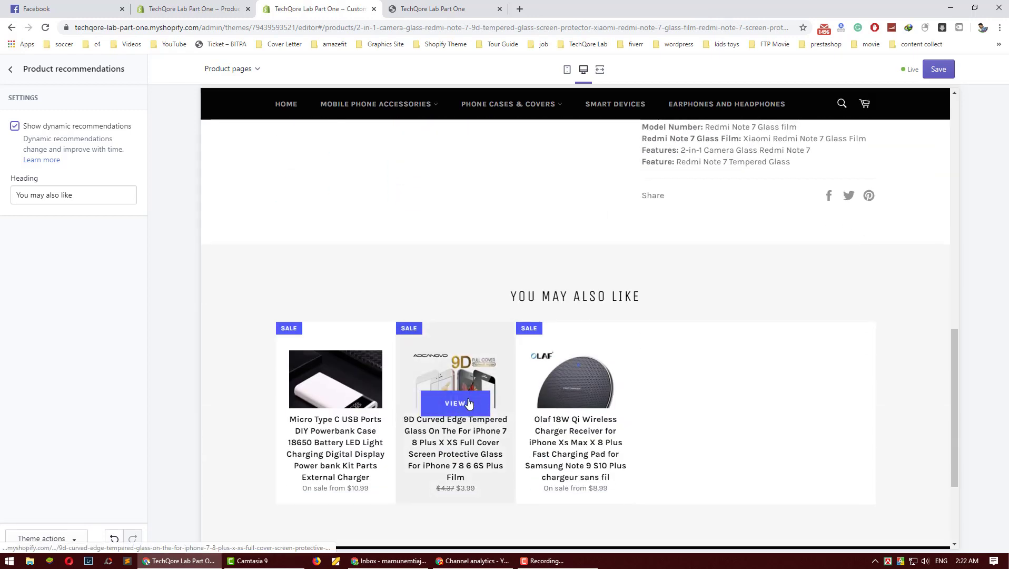
scroll(657, 422, "down", 1)
scroll(657, 422, "up", 12)
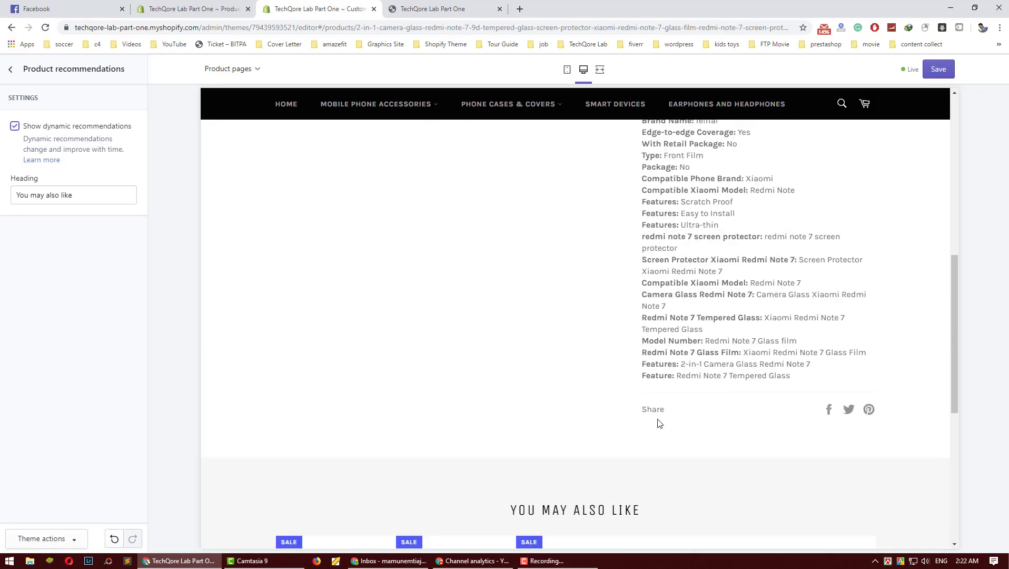
Save the theme changes and look over the "You may also like" block and footer in the product page preview.
left_click(938, 69)
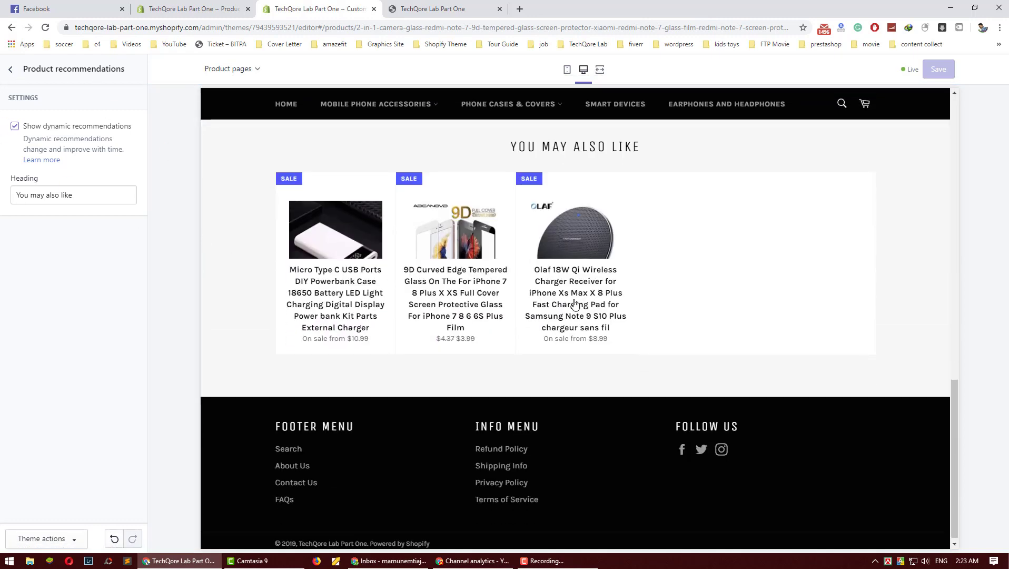
scroll(547, 303, "up", 5)
scroll(496, 338, "down", 4)
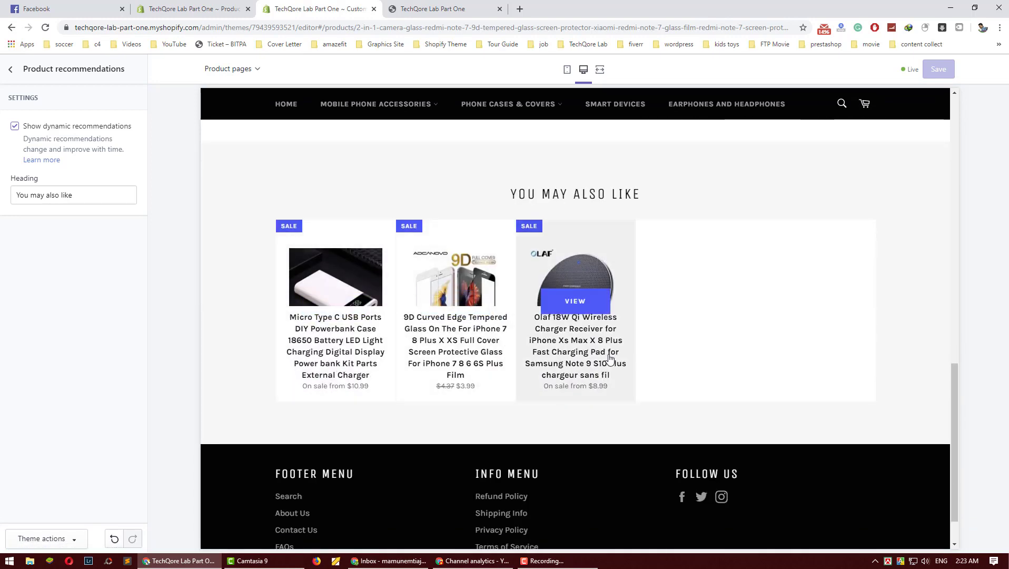
scroll(608, 356, "up", 10)
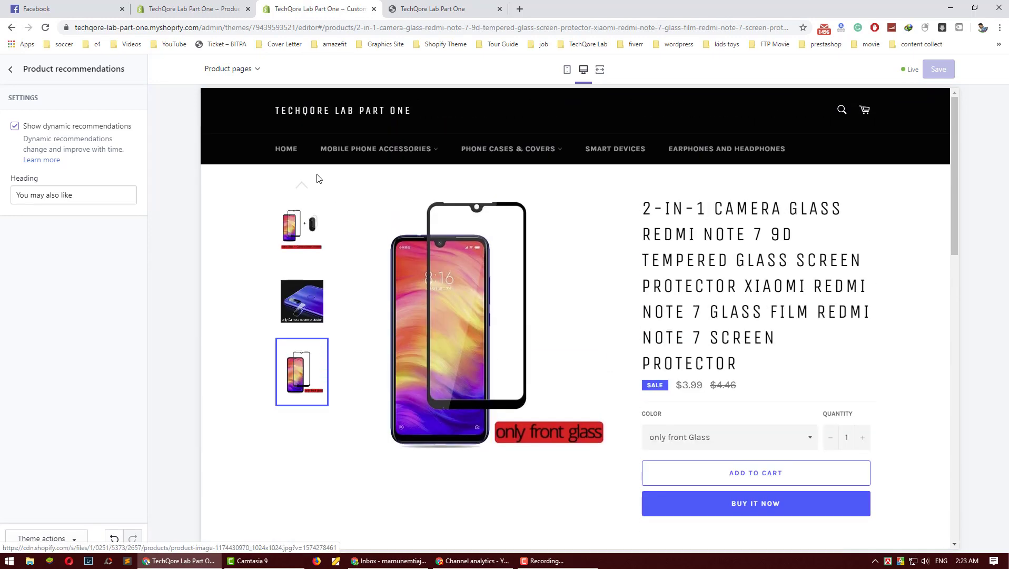
Switch to the Collection pages template, review the Collection section's tag filtering and sorting settings, and return to the section list.
left_click(232, 69)
left_click(226, 162)
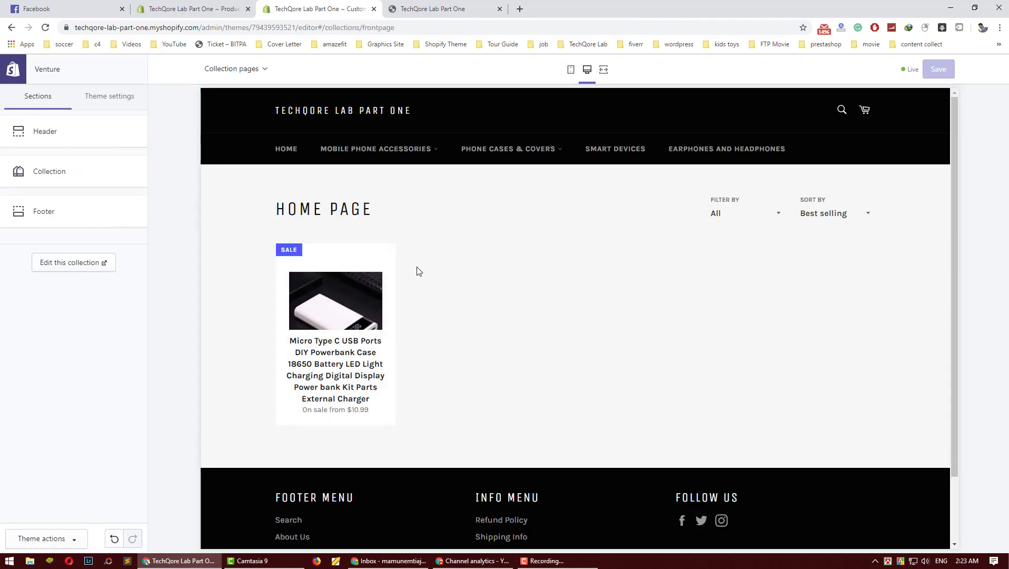
left_click(61, 169)
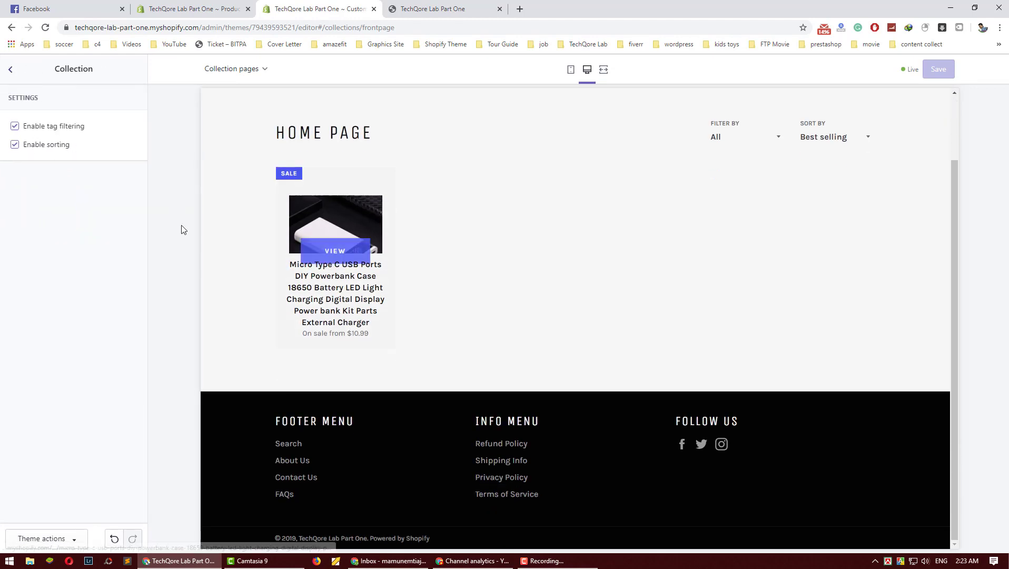
left_click(8, 70)
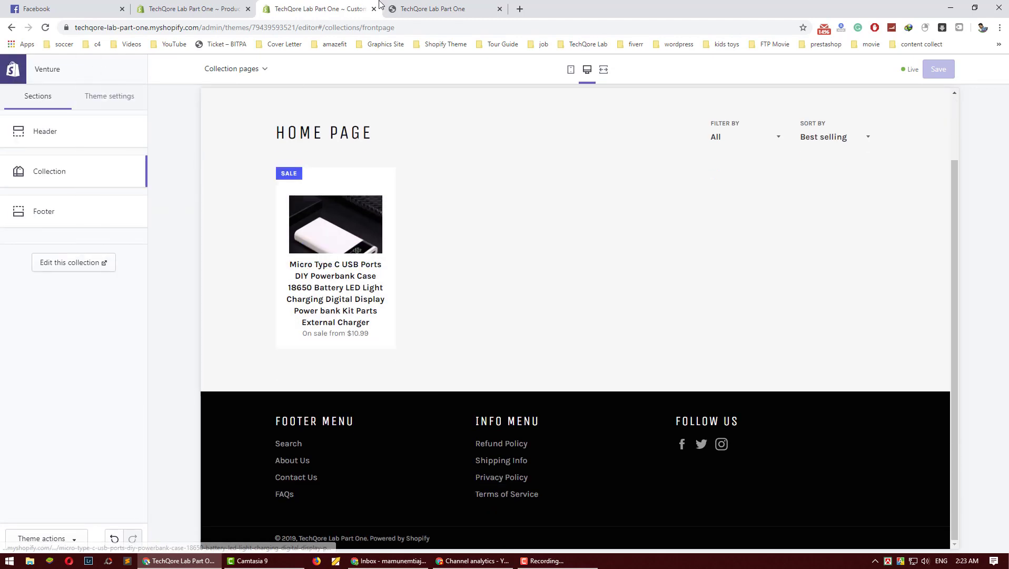
Switch to the live storefront and view the Smart Devices collection and the Wireless Chargers collection under Mobile Phone Accessories.
left_click(432, 8)
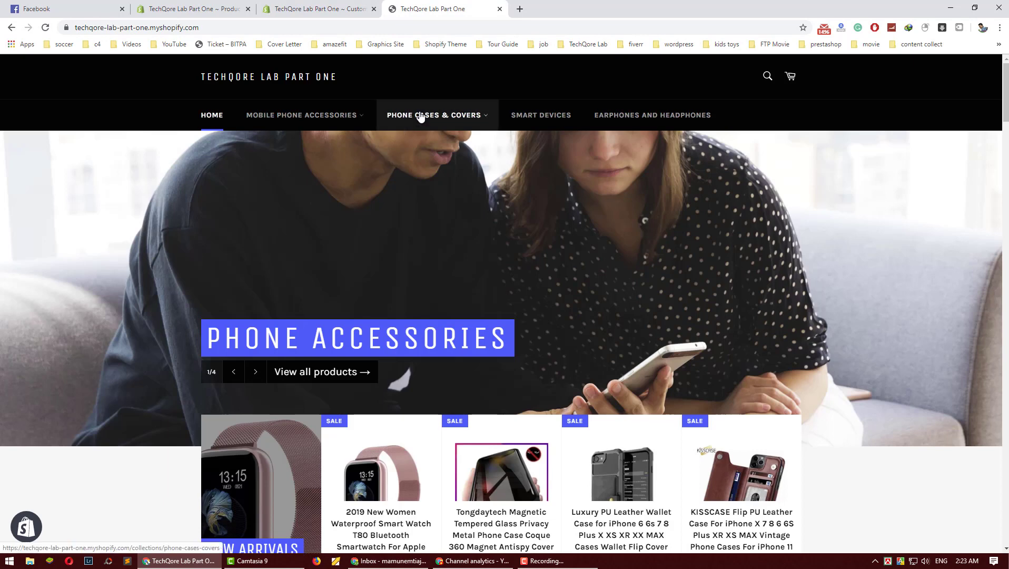
left_click(543, 120)
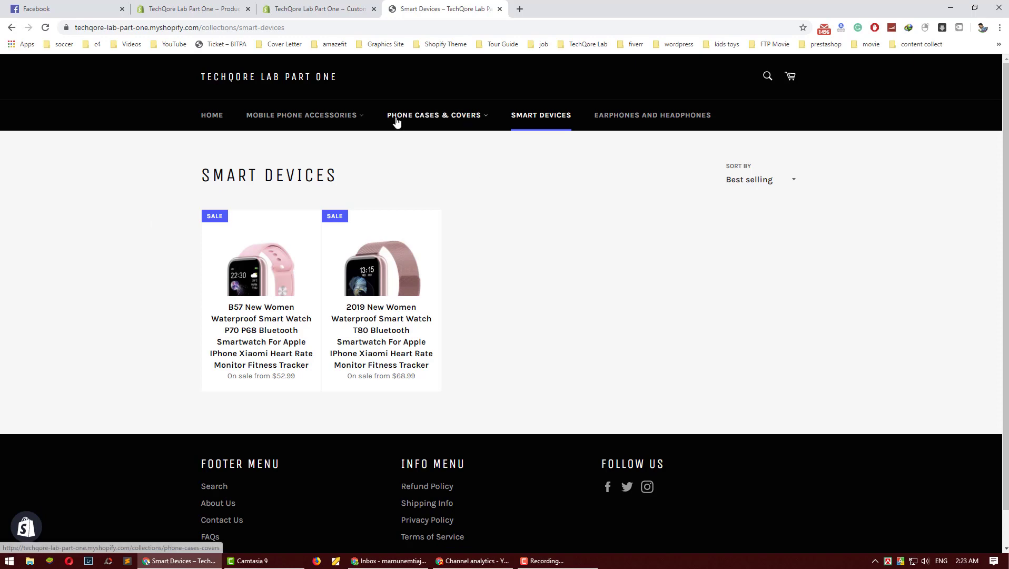
mouse_move(285, 124)
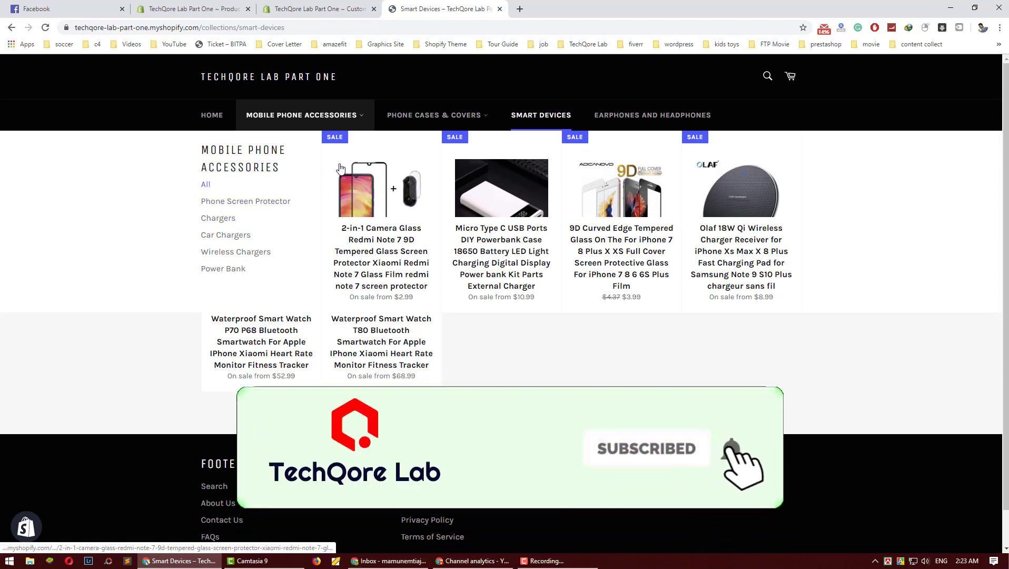
left_click(218, 253)
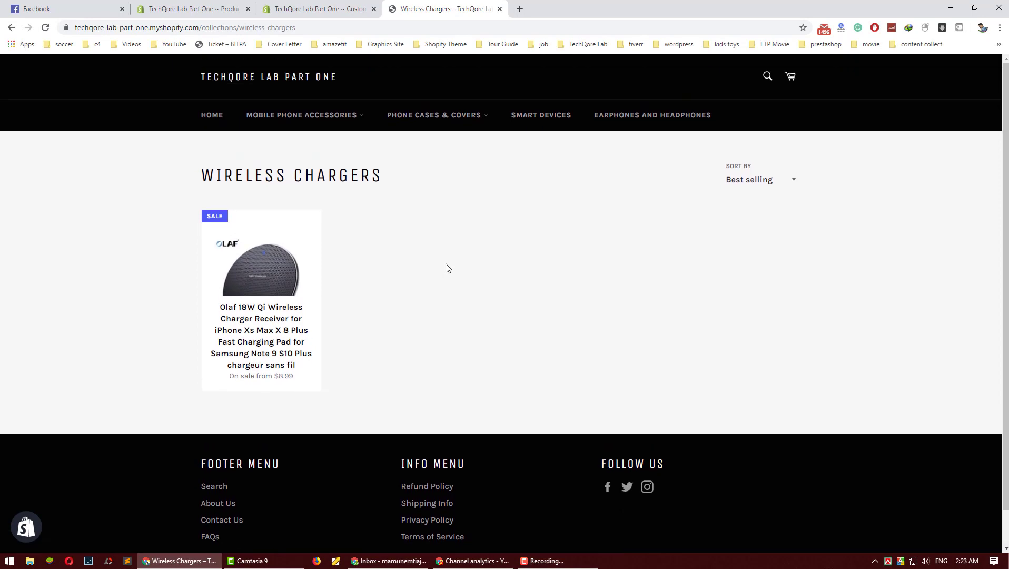
Return to the storefront home page and look over its collection, text and product sections, ending back at the slideshow.
left_click(254, 79)
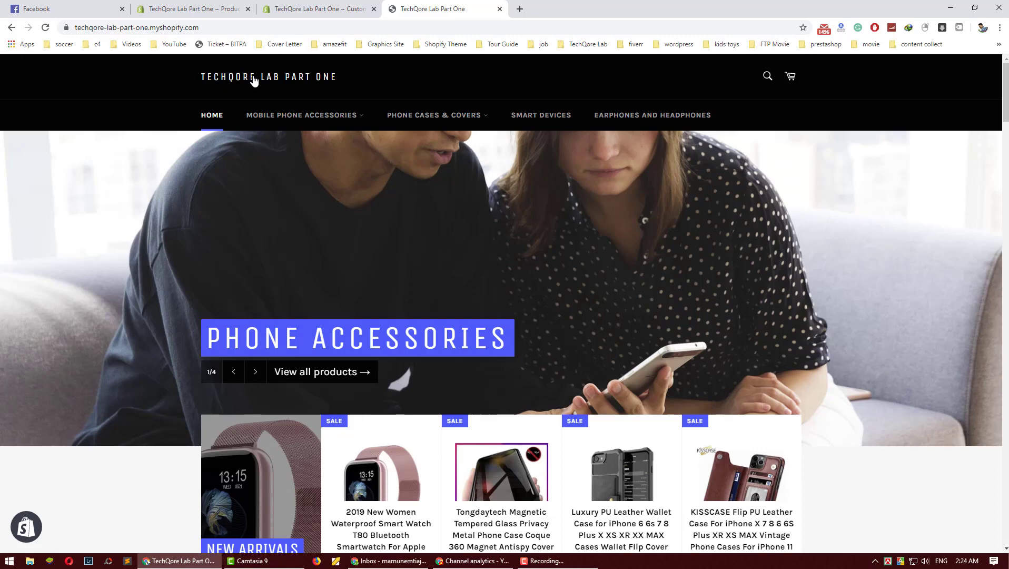
scroll(535, 310, "down", 7)
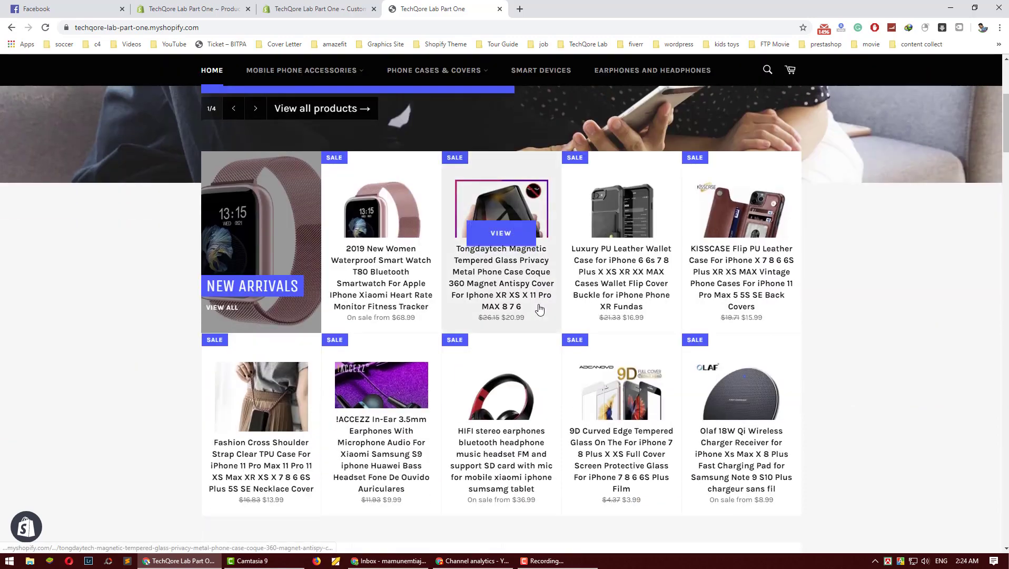
scroll(535, 310, "down", 20)
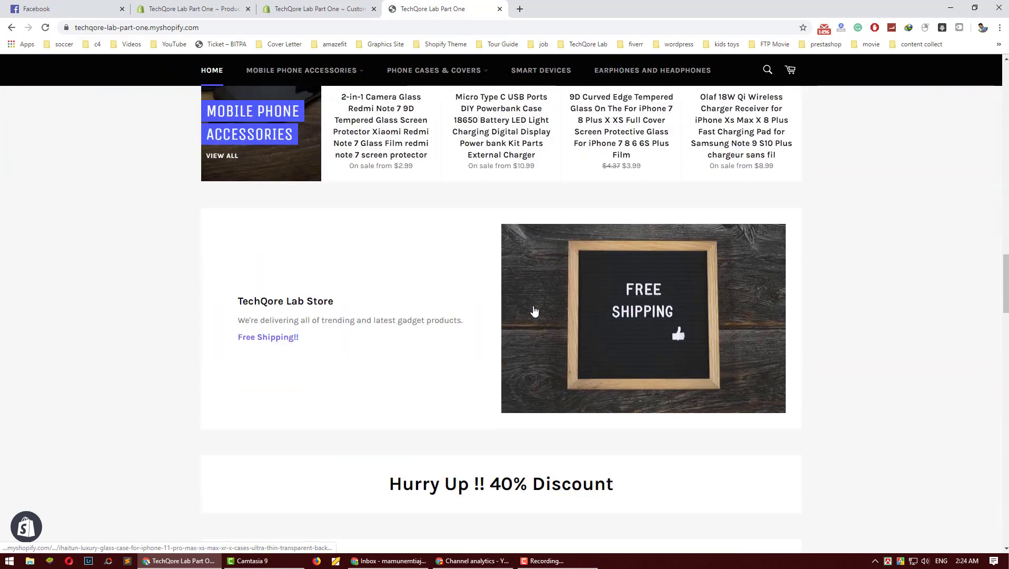
scroll(534, 310, "down", 20)
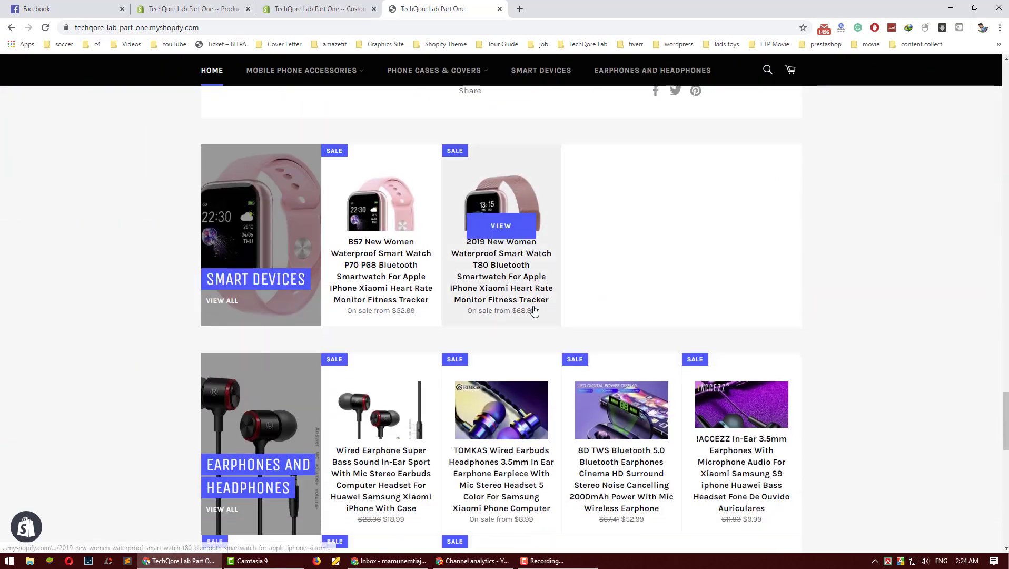
scroll(534, 311, "up", 20)
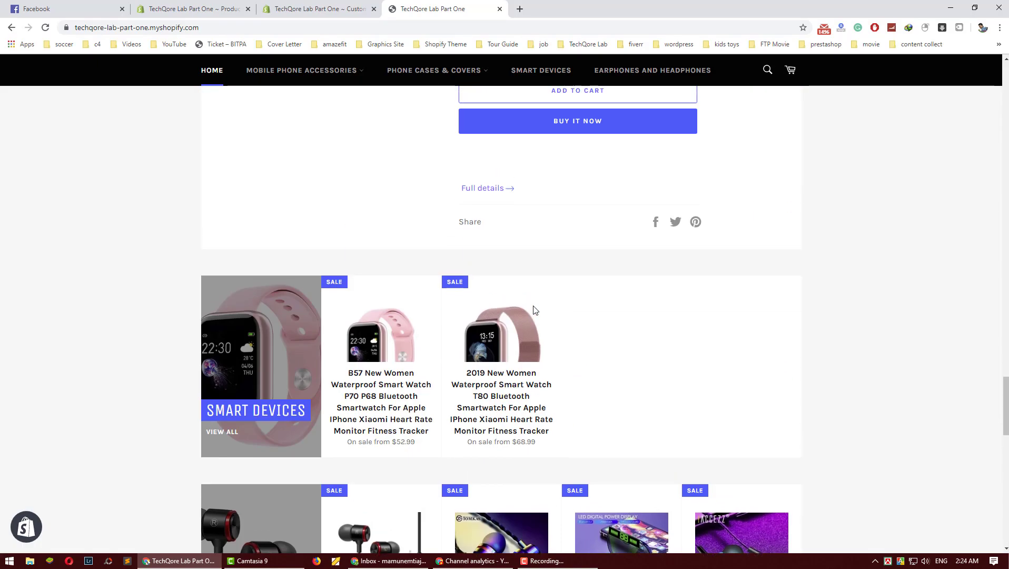
scroll(535, 309, "up", 15)
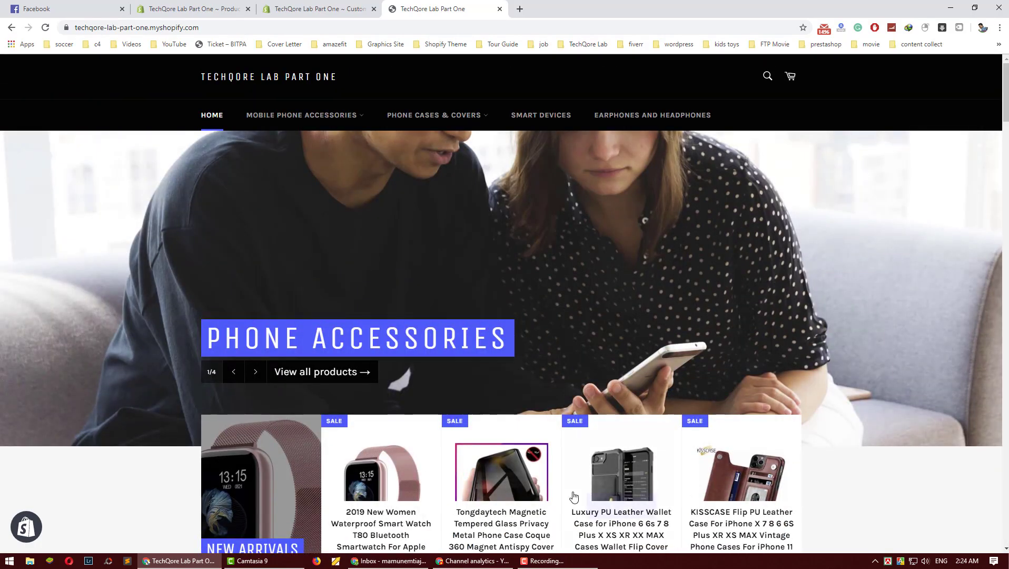
left_click(545, 560)
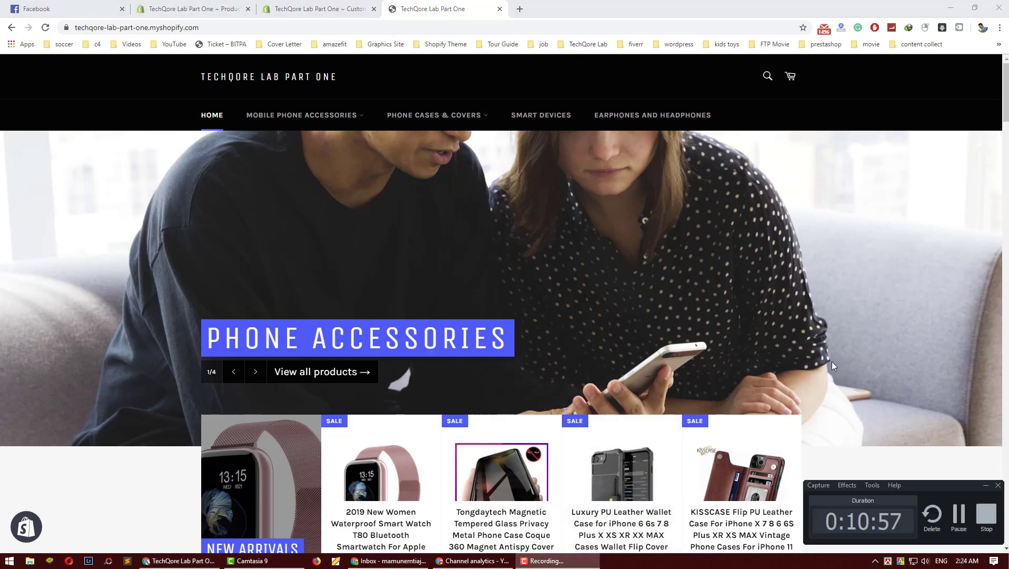